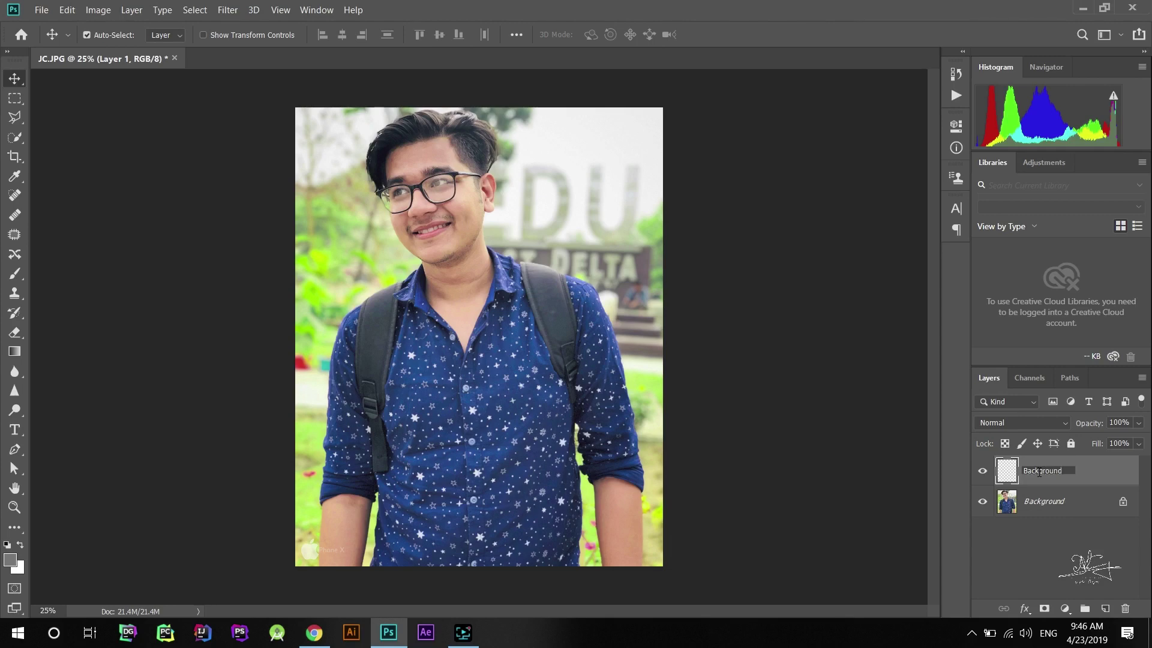
Step: Confirm 'Background' as the name of the new blank layer above JC.JPG
key("Return")
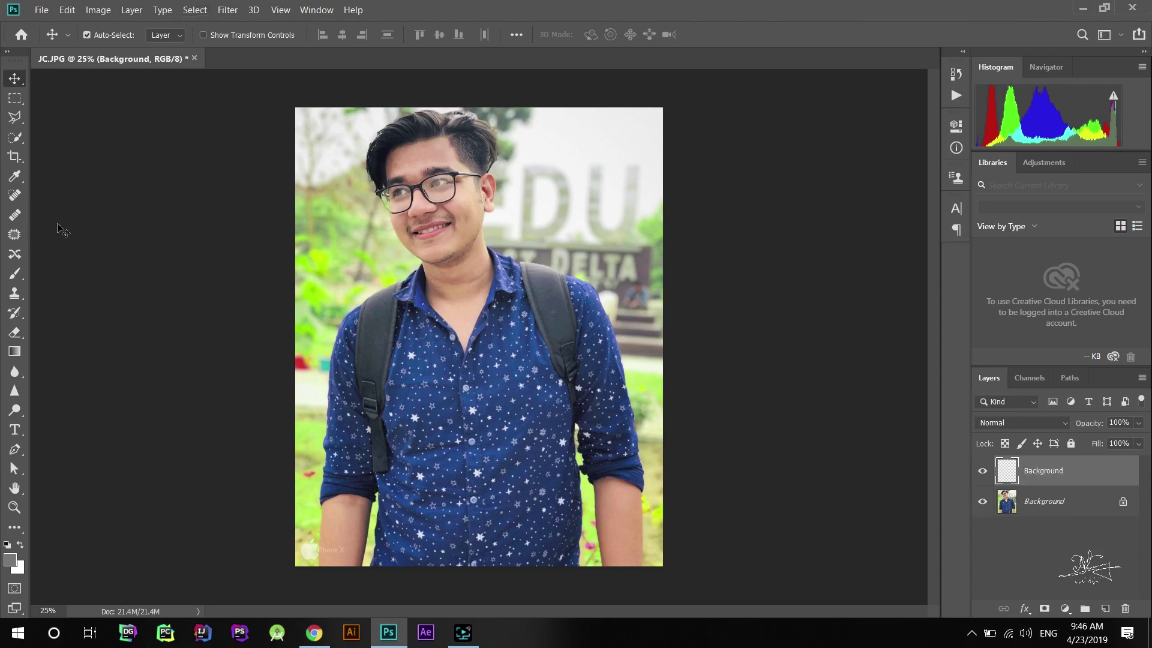
Step: Fill the top layer with a Black, White gradient using the Gradient tool
left_click(18, 352)
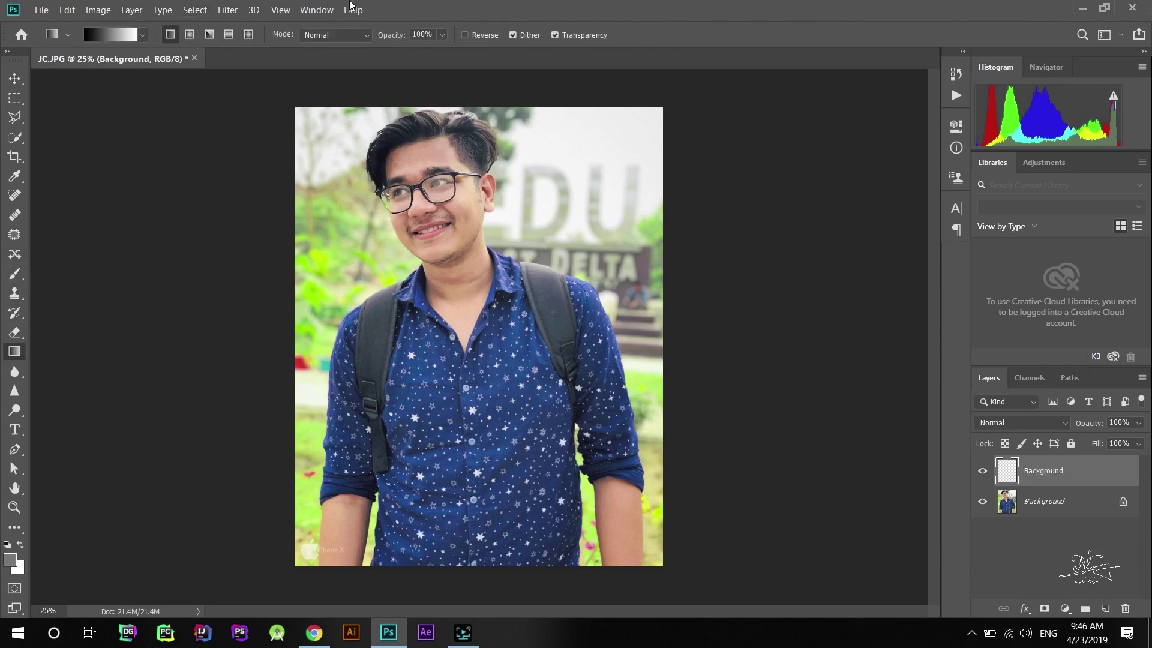
left_click(118, 39)
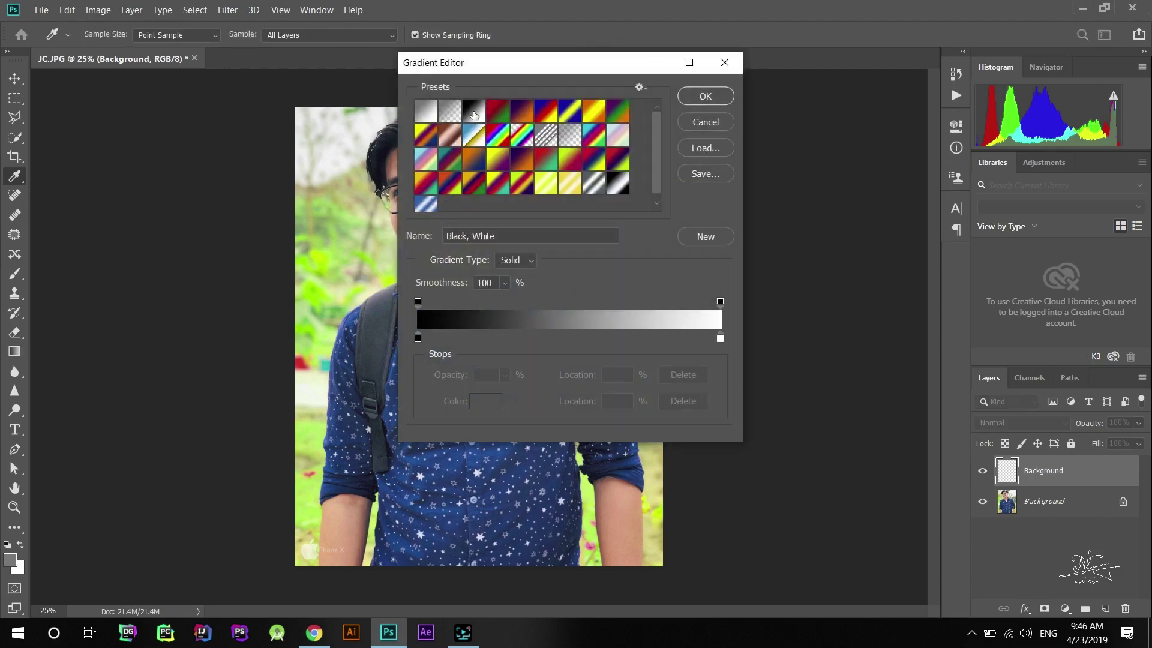
left_click(706, 96)
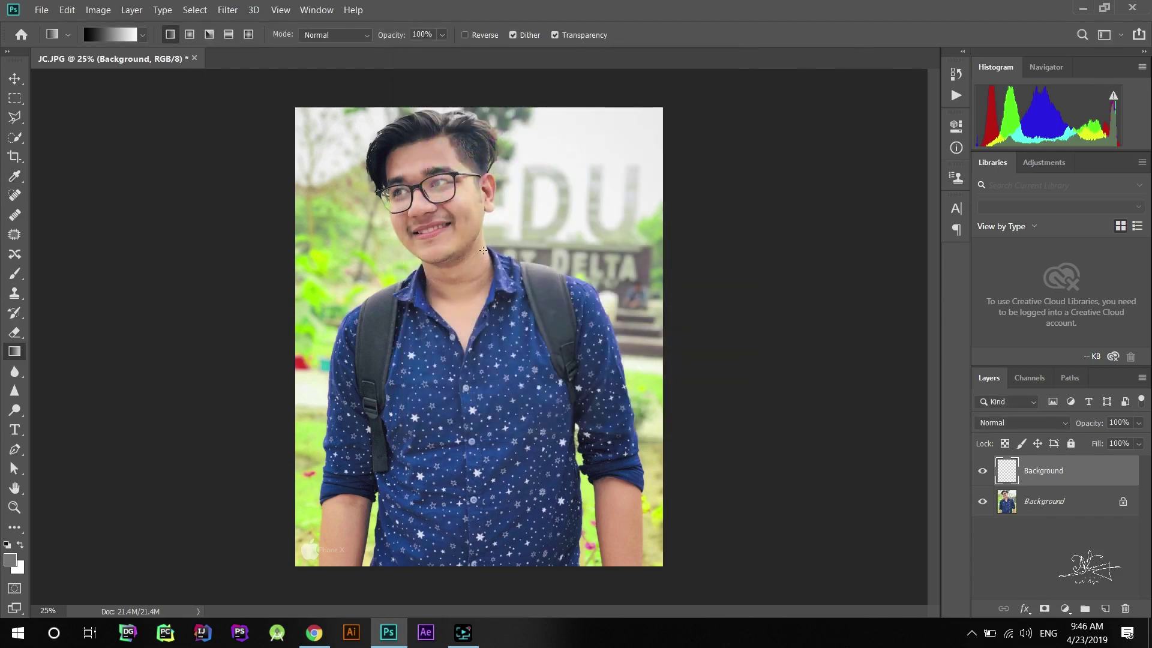
scroll(483, 250, "down", 3)
scroll(450, 241, "down", 3)
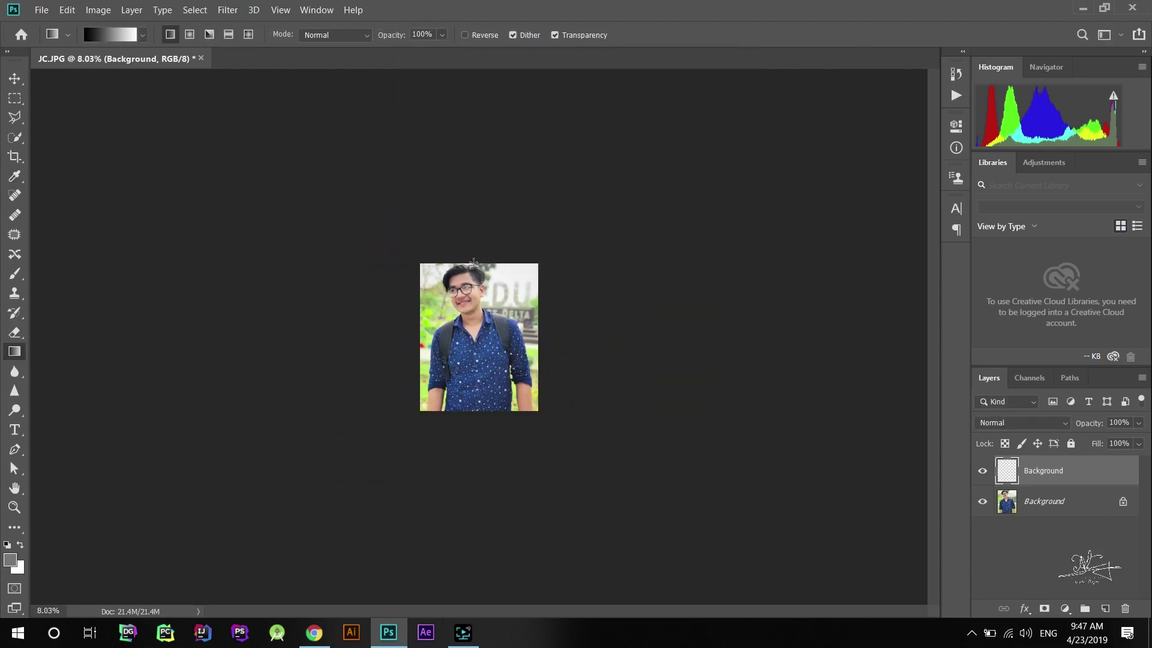
left_click_drag(468, 541, 467, 540)
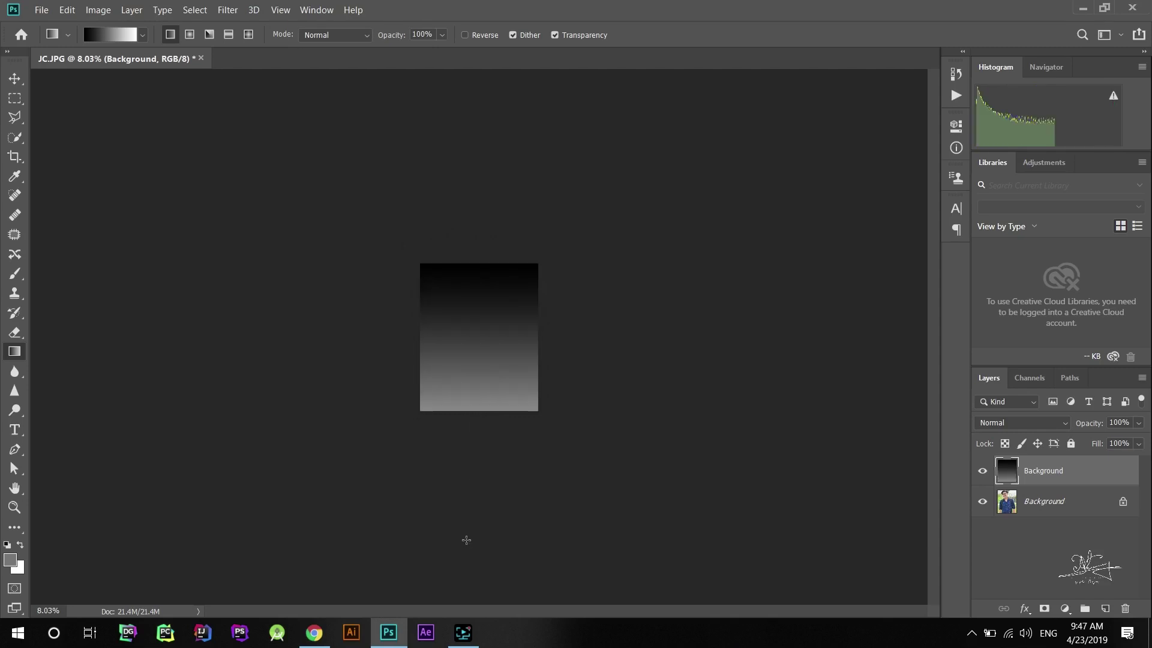
scroll(473, 375, "down", 1)
scroll(486, 363, "down", 1)
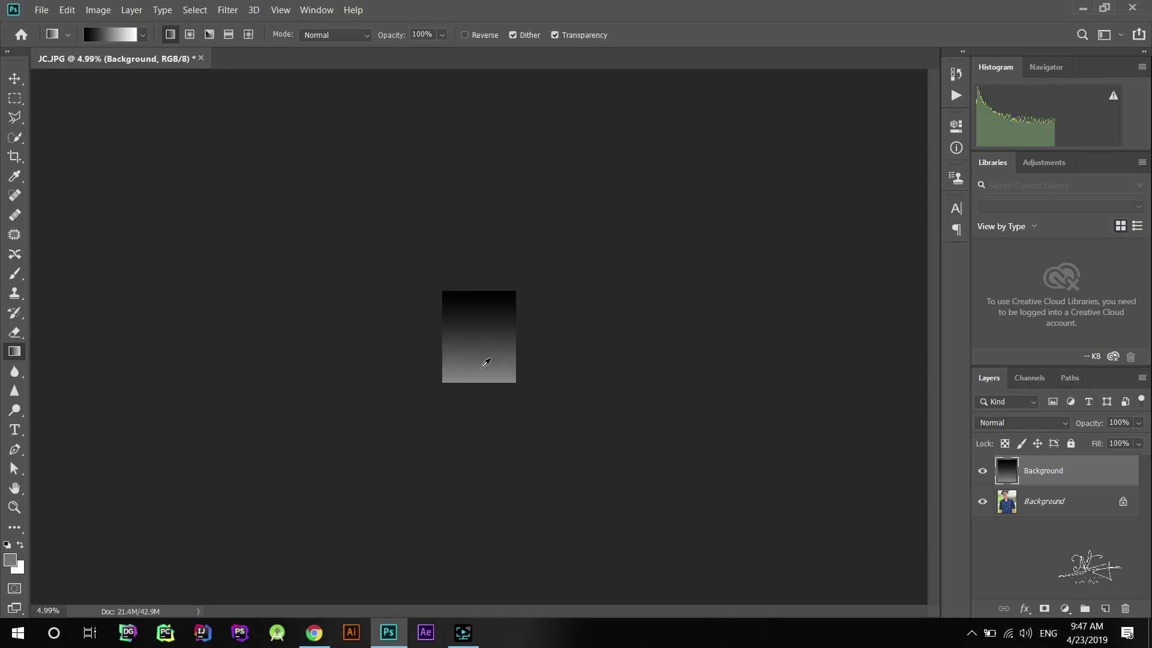
key("ctrl+z")
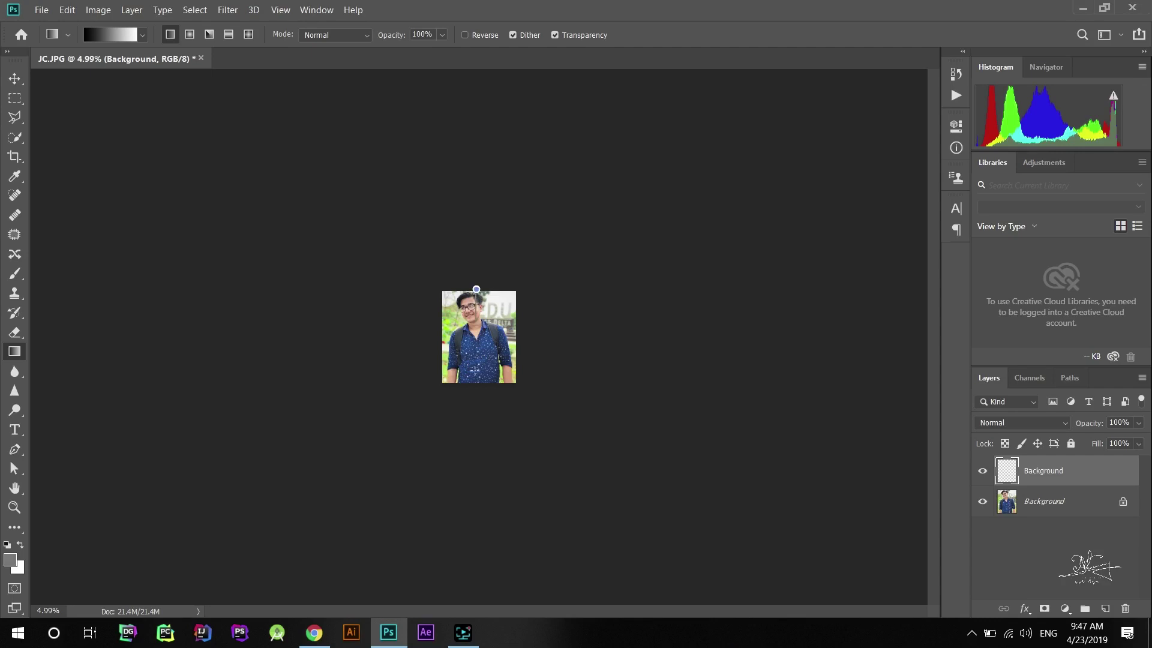
left_click_drag(475, 618, 465, 622)
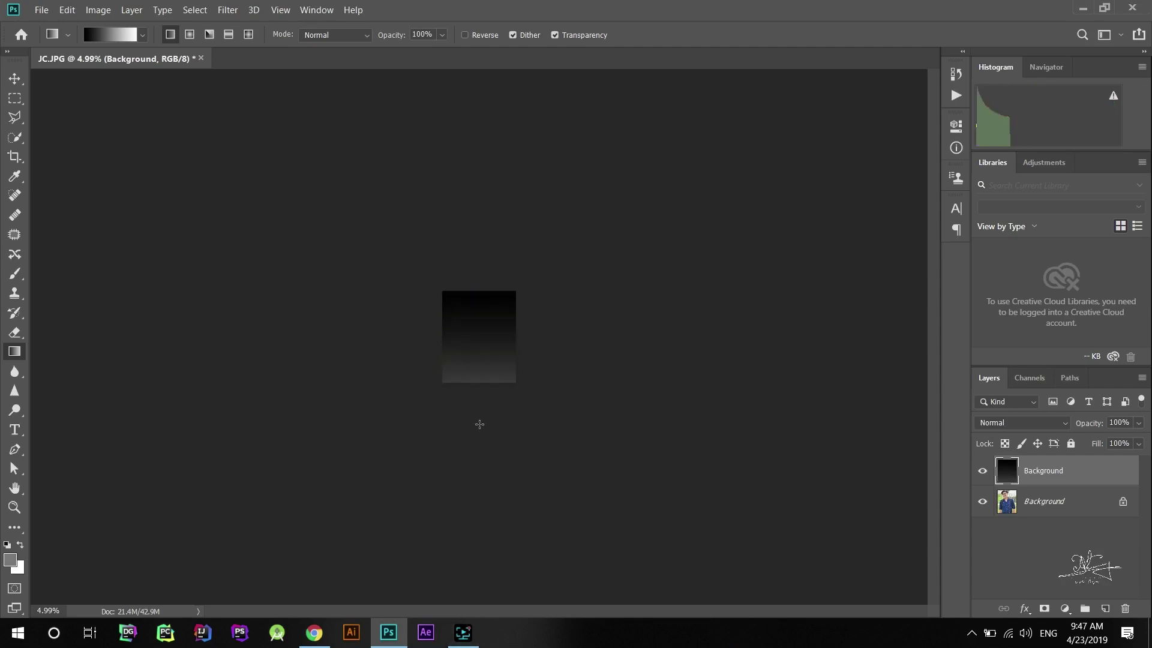
Step: Reset the gradient settings and reselect the Black, White gradient preset
left_click(89, 34)
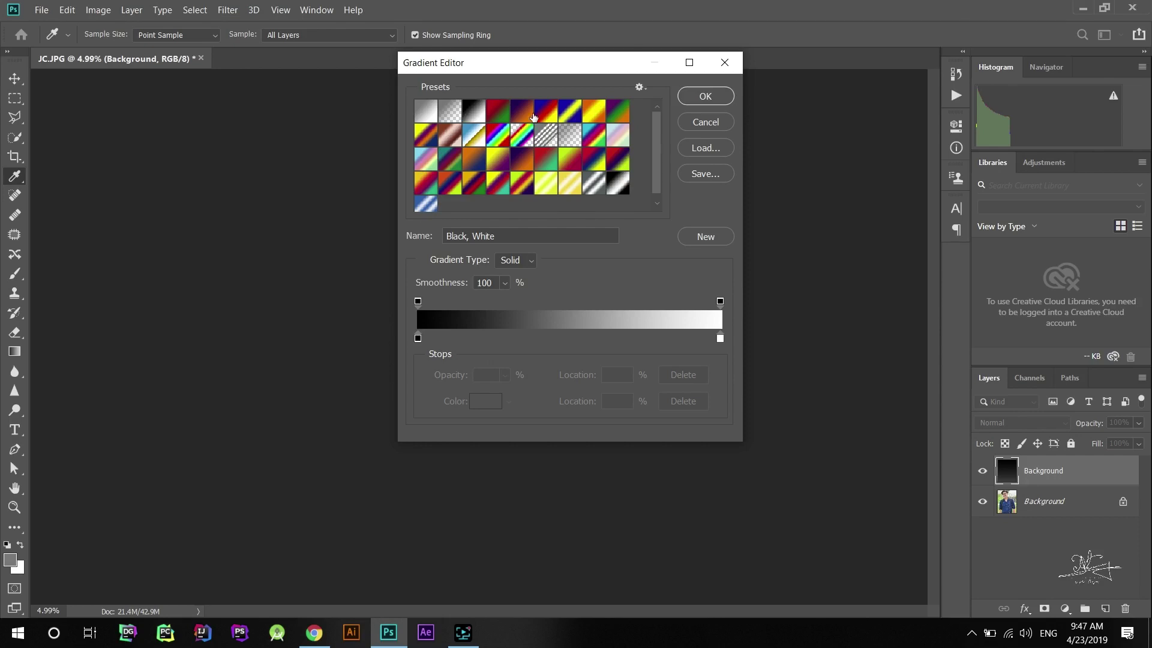
left_click(724, 64)
right_click(84, 33)
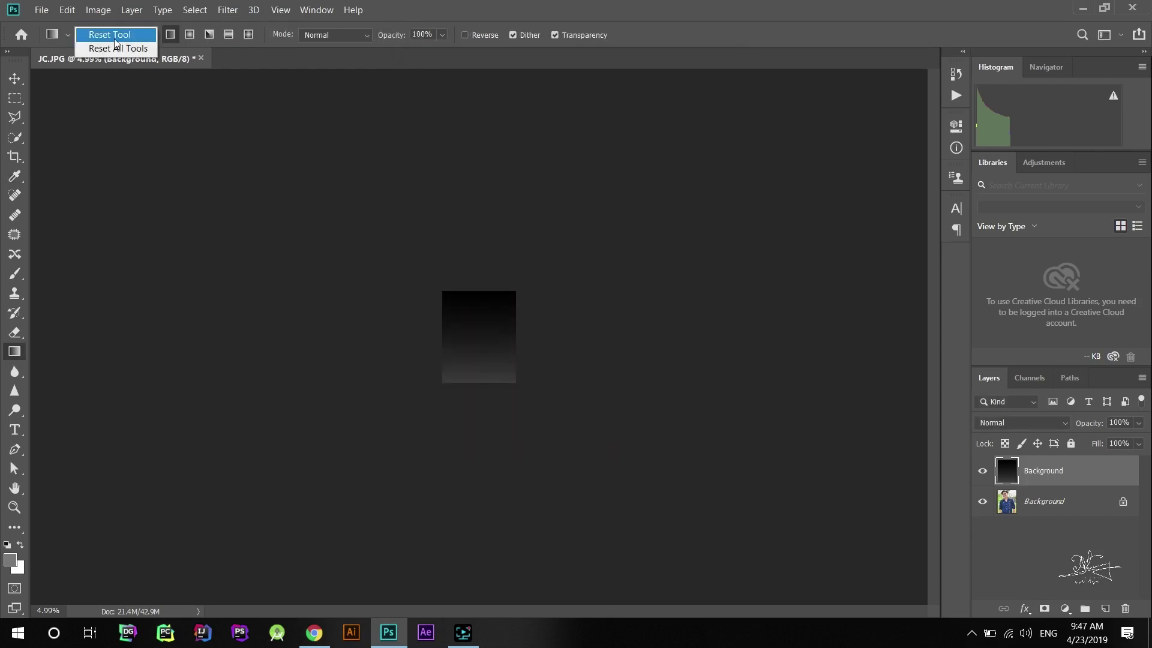
left_click(103, 40)
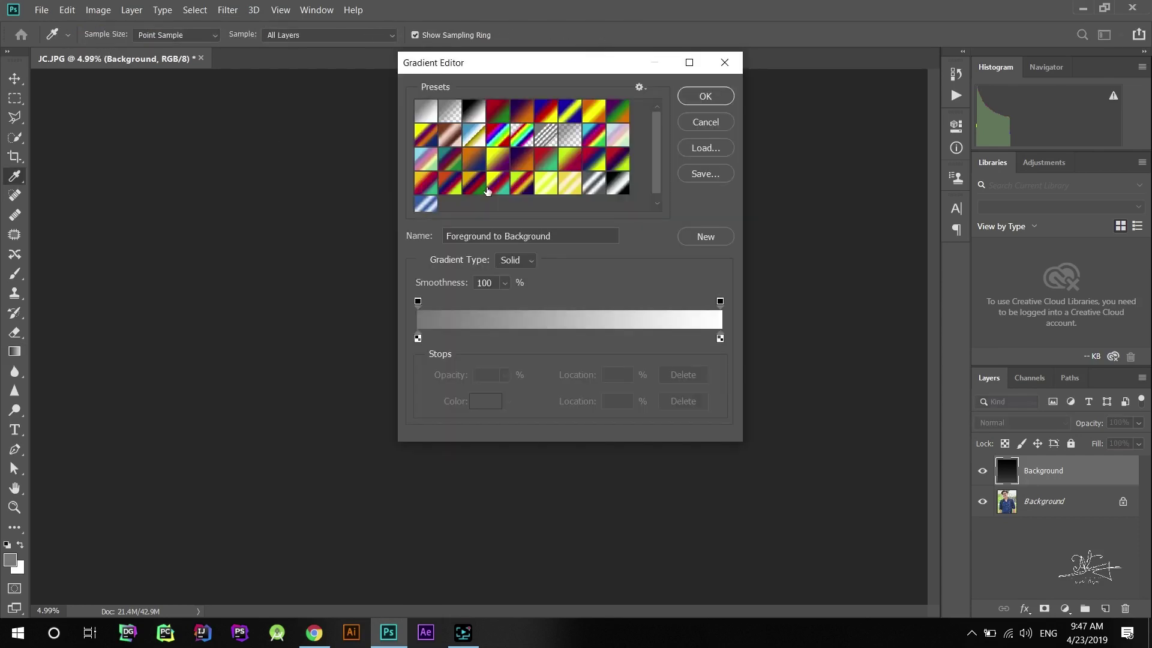
left_click(469, 113)
left_click(714, 97)
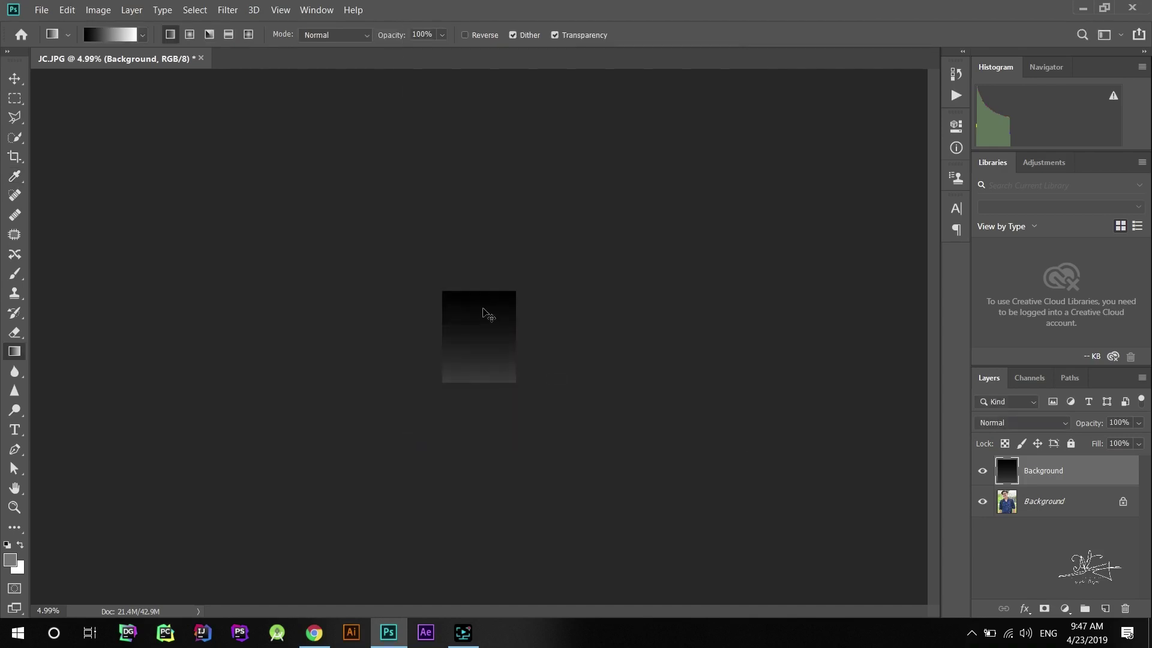
Step: Redraw the gradient from image top to bottom, mostly black fading to dark gray
left_click_drag(481, 535, 476, 537)
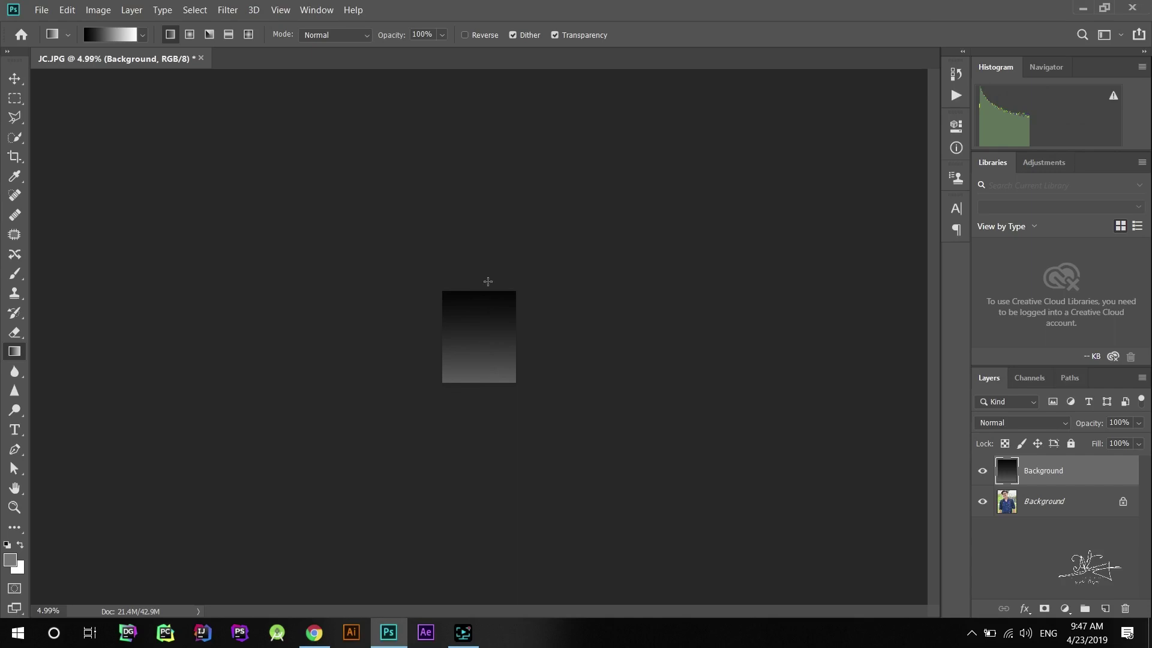
mouse_move(484, 383)
left_mouse_down()
mouse_move(480, 549)
mouse_move(459, 561)
left_mouse_up()
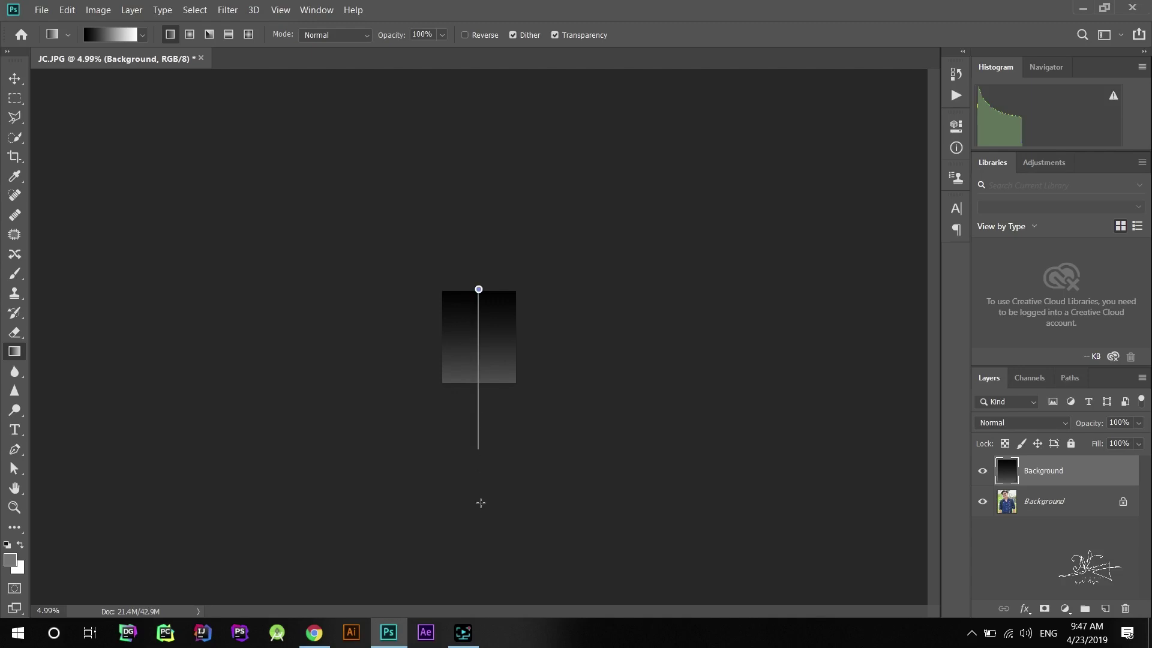
left_click_drag(480, 503, 485, 528)
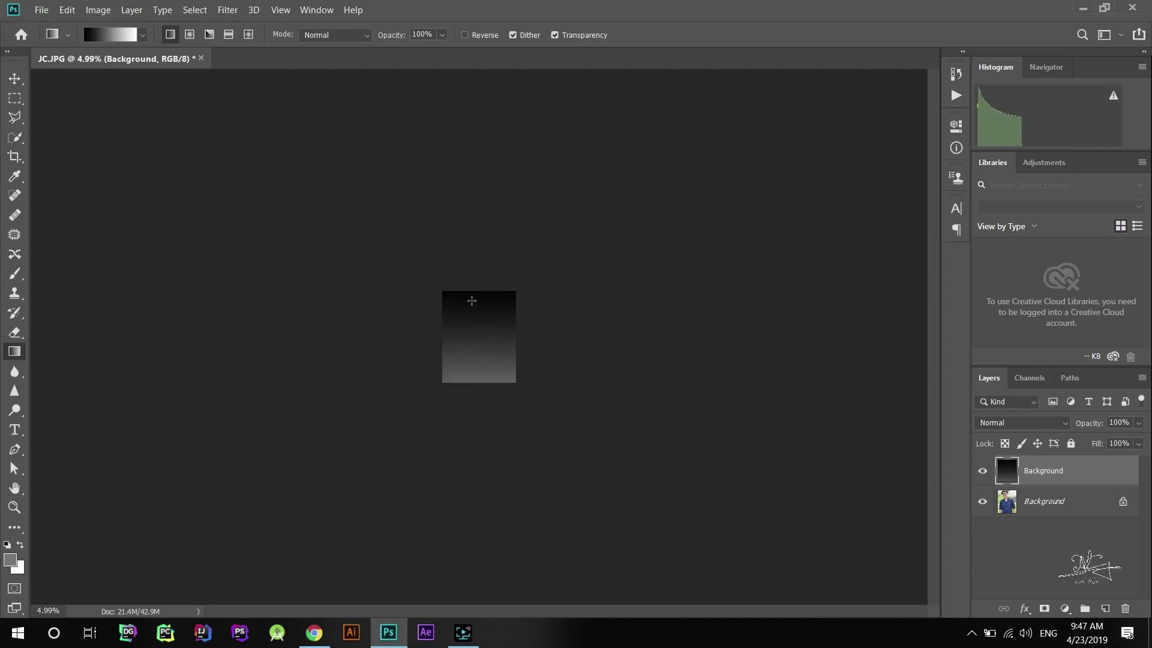
left_click_drag(478, 290, 471, 617)
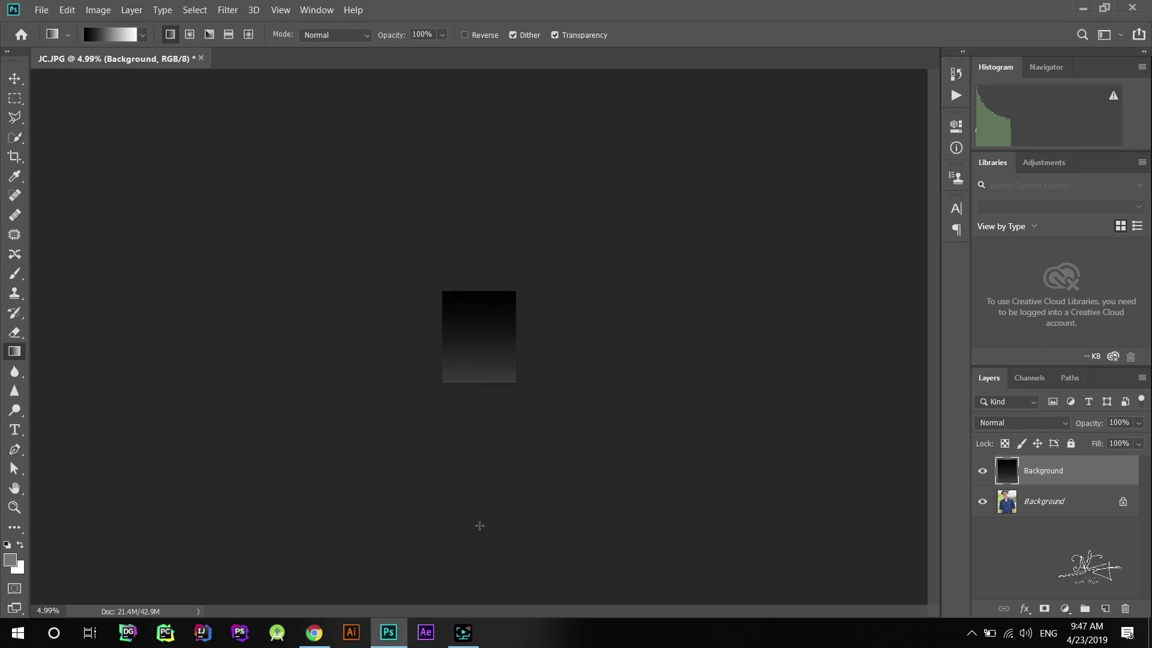
scroll(487, 394, "up", 5)
scroll(530, 433, "up", 3)
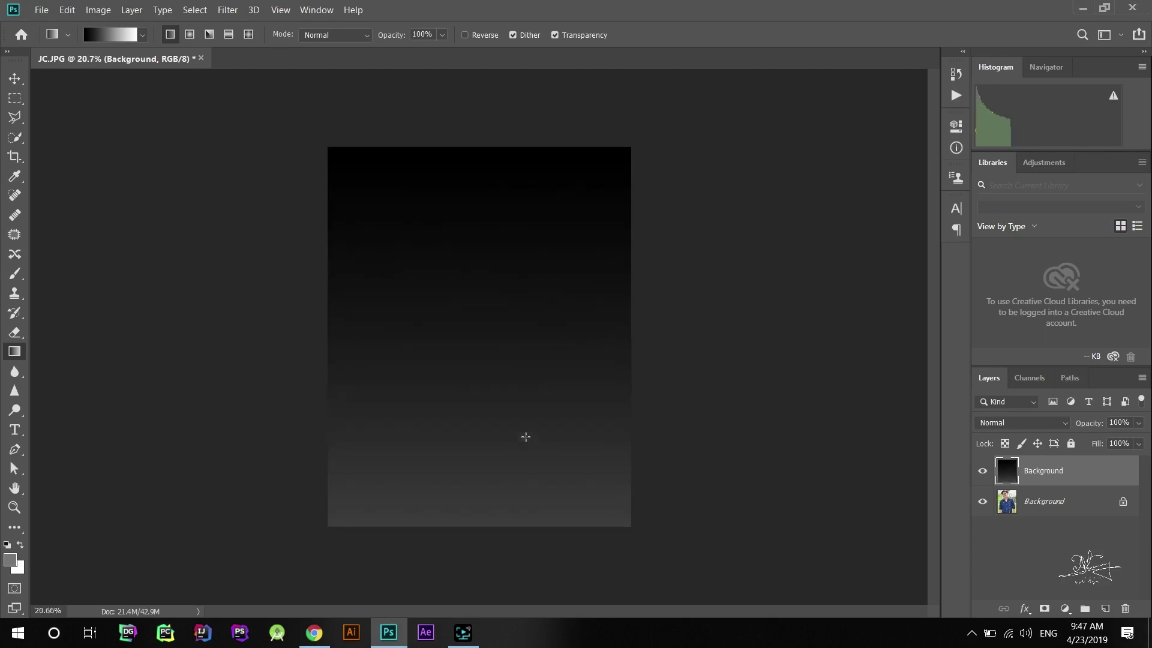
Step: Hide the gradient layer and Quick Select the subject's hair and forehead on the photo layer
left_click(984, 472)
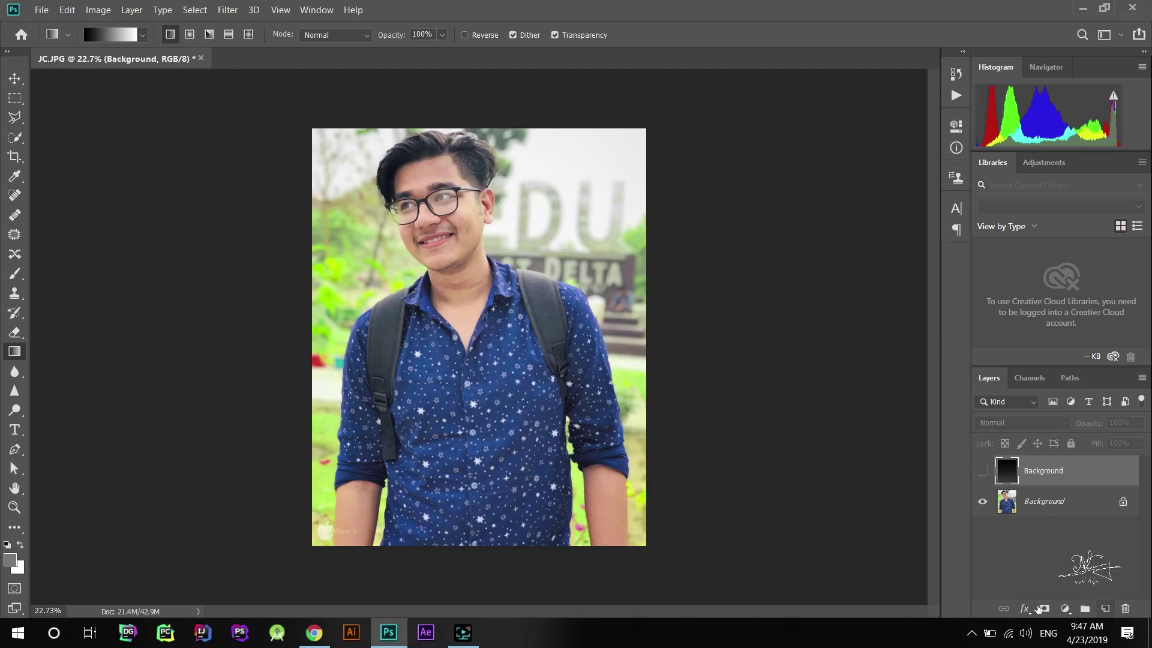
left_click(1036, 506)
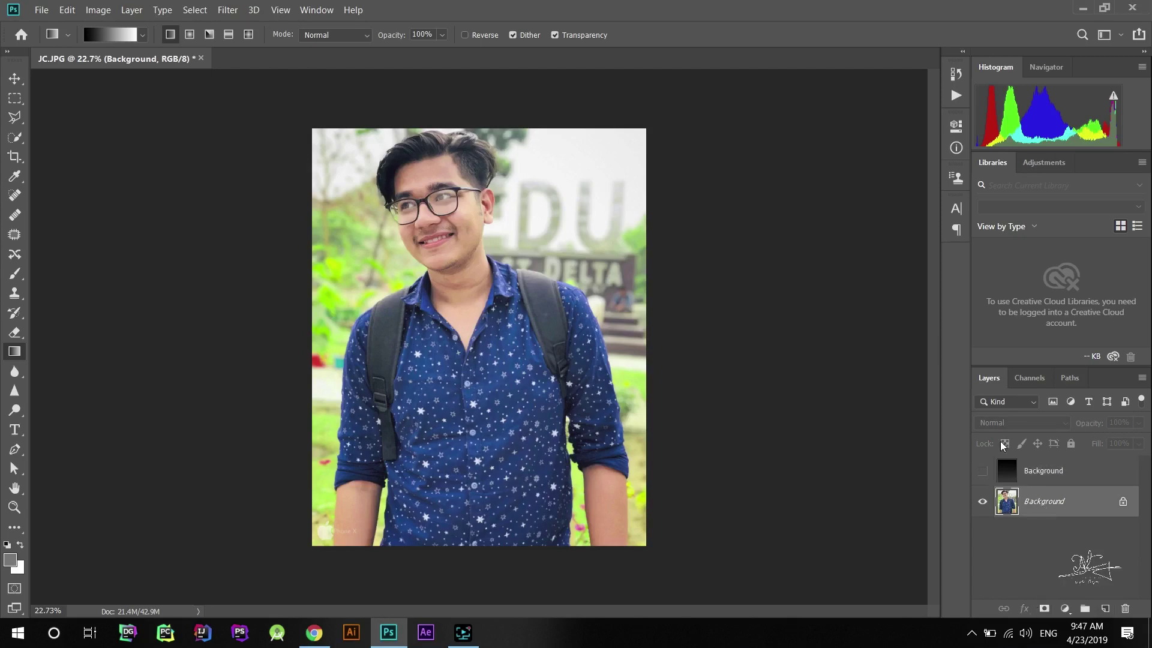
left_click(17, 144)
scroll(423, 179, "up", 3)
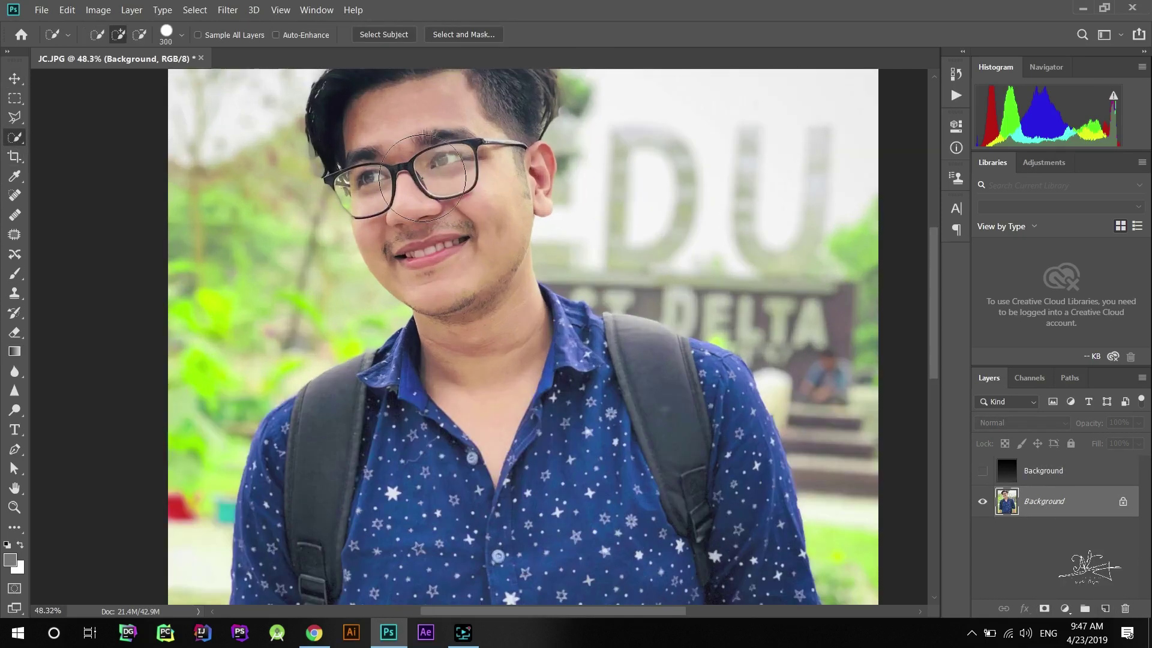
mouse_move(396, 156)
left_mouse_down()
mouse_move(379, 186)
mouse_move(457, 341)
mouse_move(480, 432)
mouse_move(456, 522)
left_mouse_up()
Step: Extend the selection down the neck, shirt and right arm, excluding the green background
scroll(456, 522, "down", 2)
mouse_move(396, 360)
left_mouse_down()
mouse_move(367, 397)
mouse_move(440, 475)
left_mouse_up()
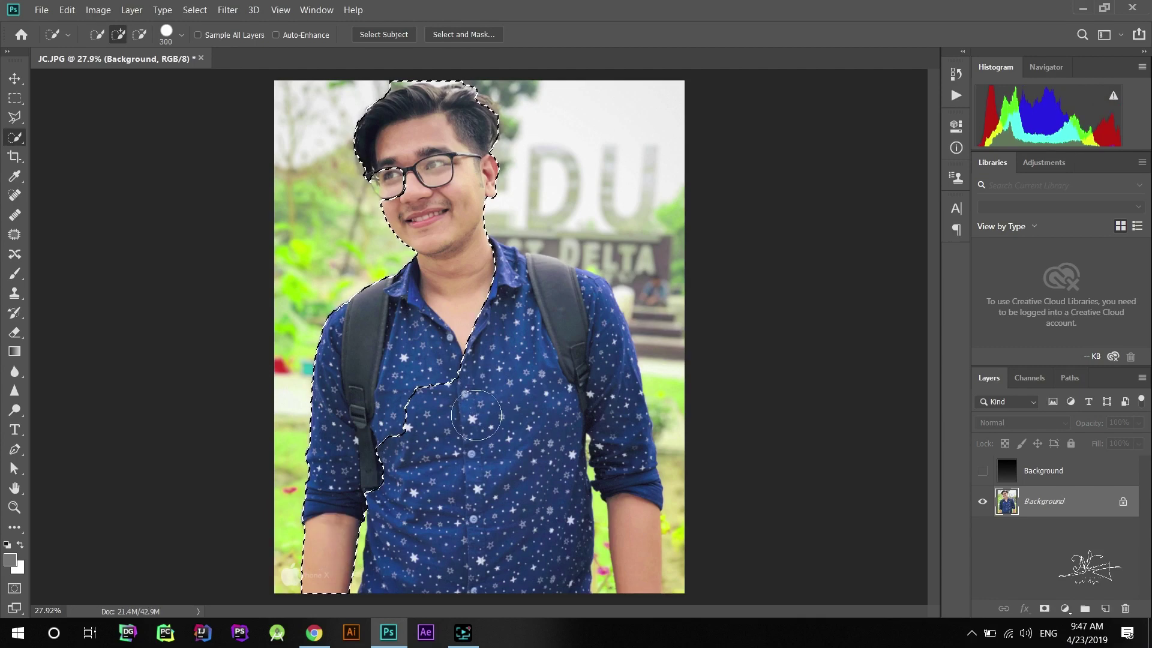
mouse_move(440, 475)
left_mouse_down()
mouse_move(451, 582)
mouse_move(559, 300)
left_mouse_up()
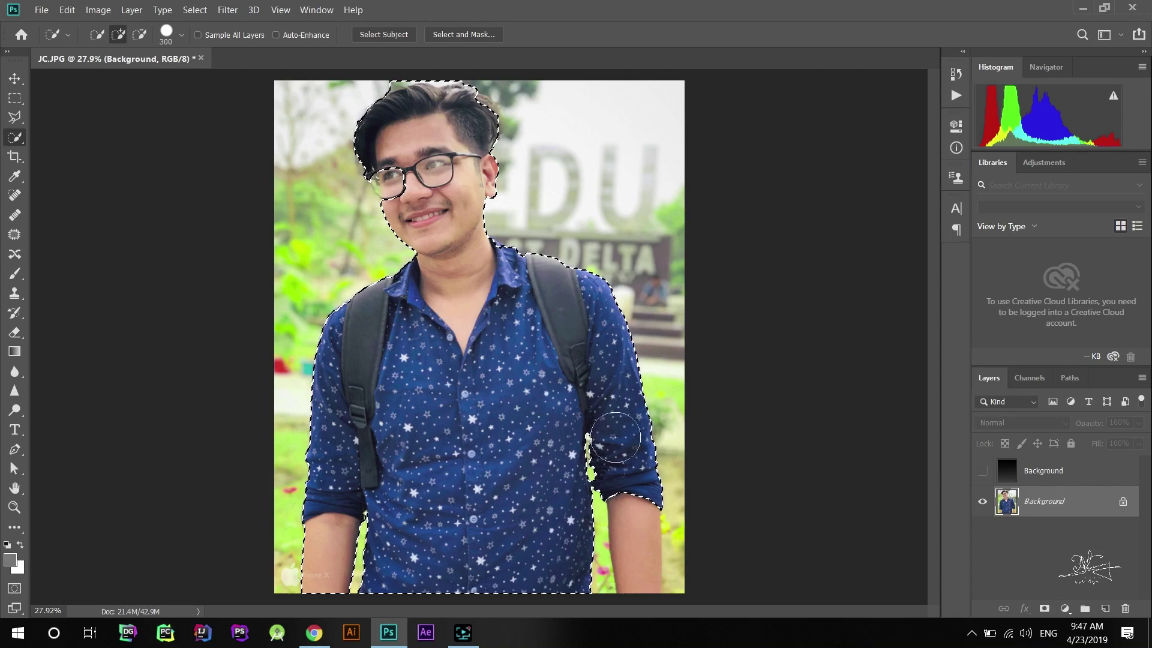
left_click_drag(615, 437, 648, 585)
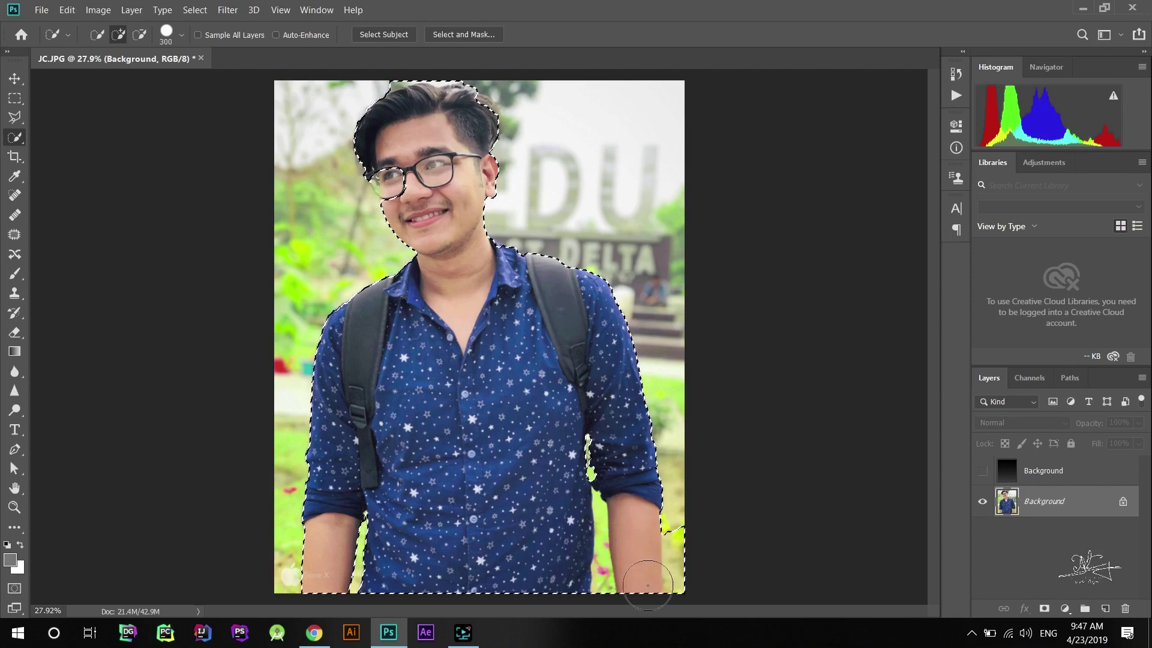
key("ctrl+z")
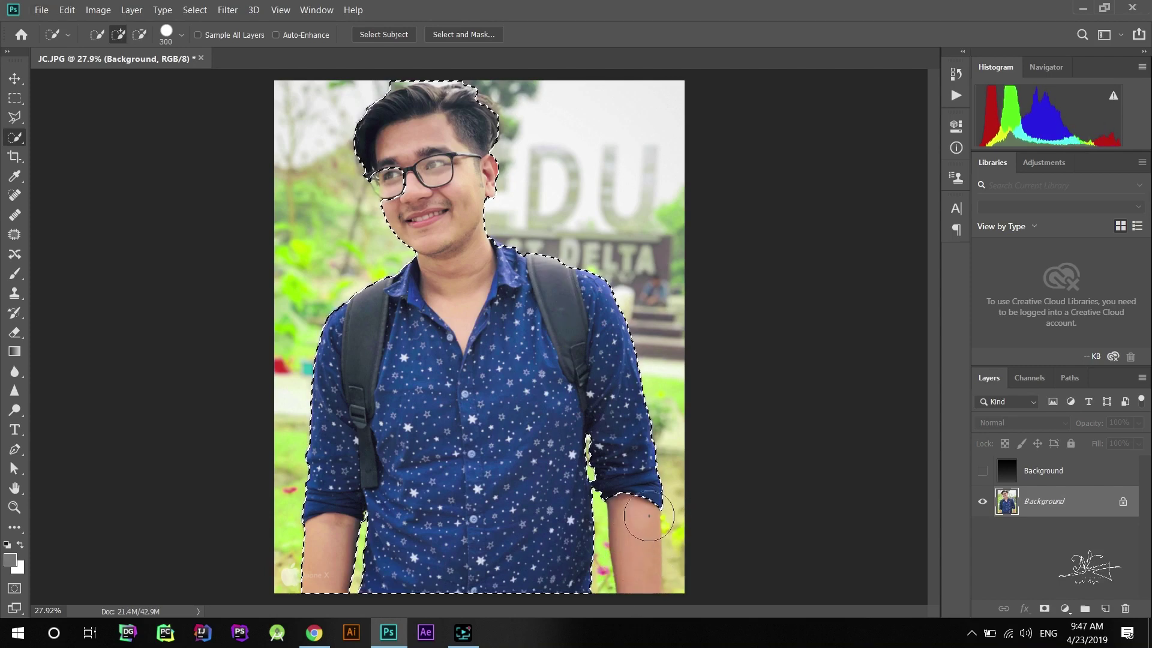
key("bracketleft")
key("bracketleft")
key("bracketleft")
left_click(639, 507)
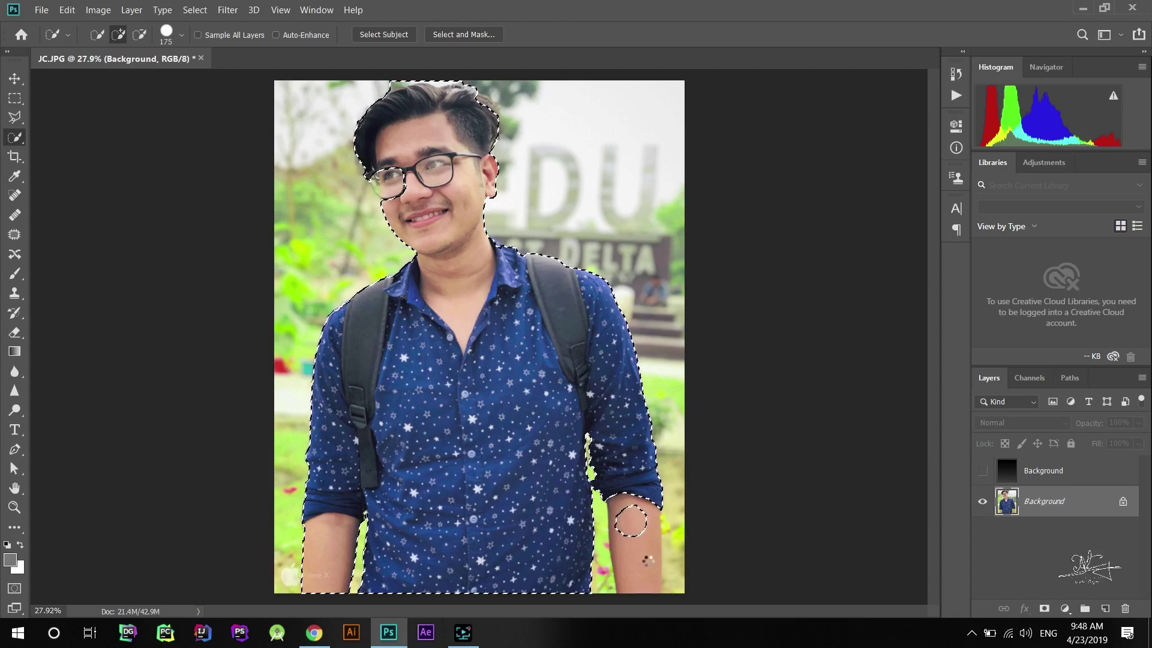
left_click_drag(695, 522, 673, 522)
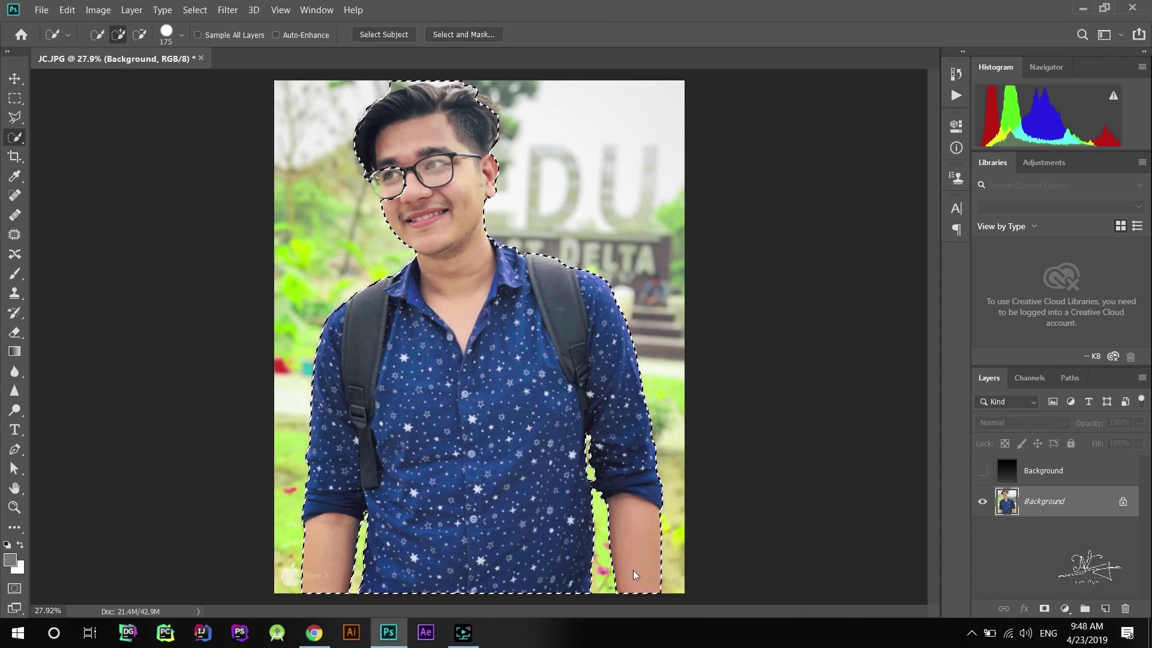
Step: With a smaller brush, subtract background beside the hair and refine the collar and shoulder edges
scroll(510, 263, "up", 2)
scroll(489, 312, "up", 2)
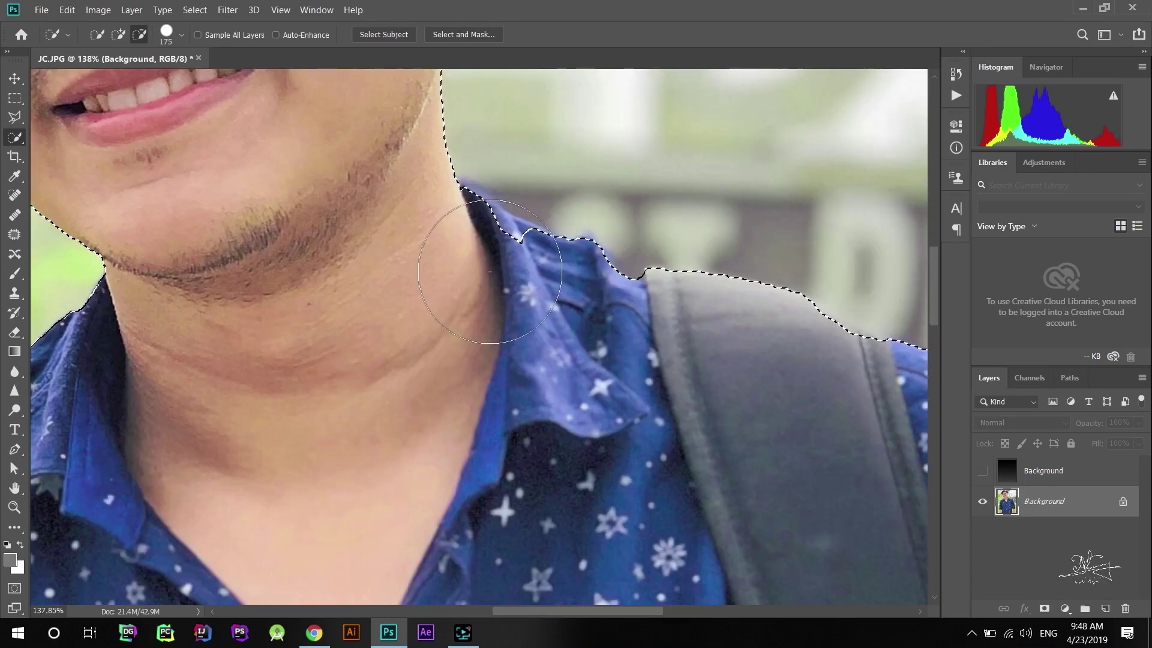
scroll(380, 237, "down", 1)
scroll(379, 237, "down", 1)
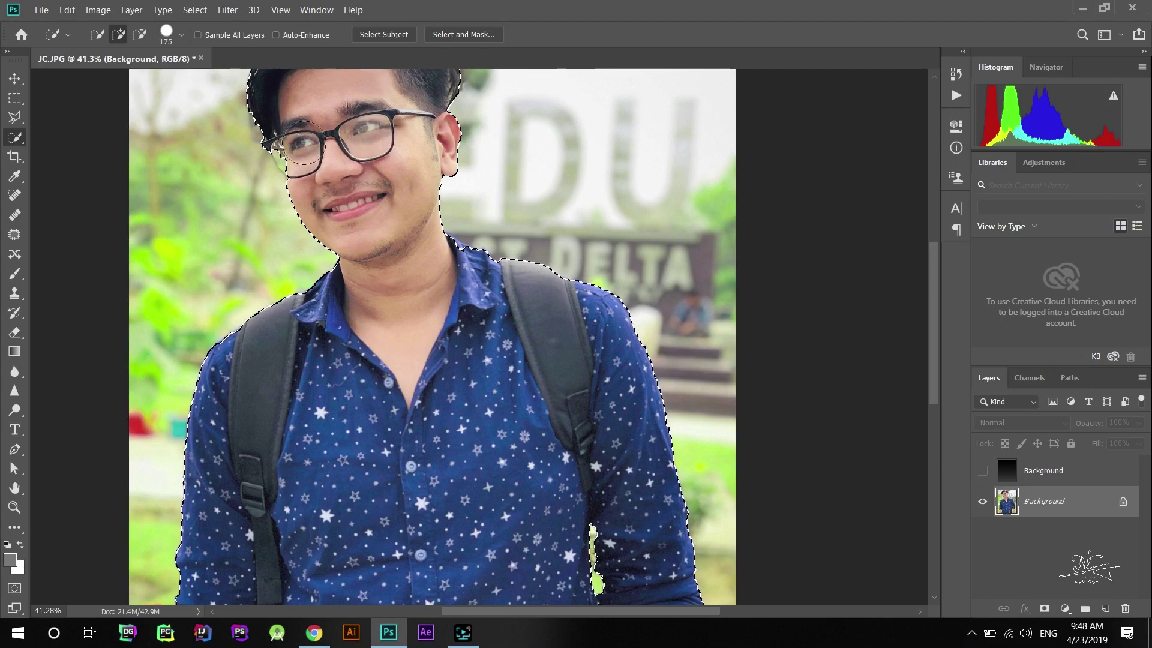
scroll(378, 211, "up", 1)
scroll(378, 211, "up", 4)
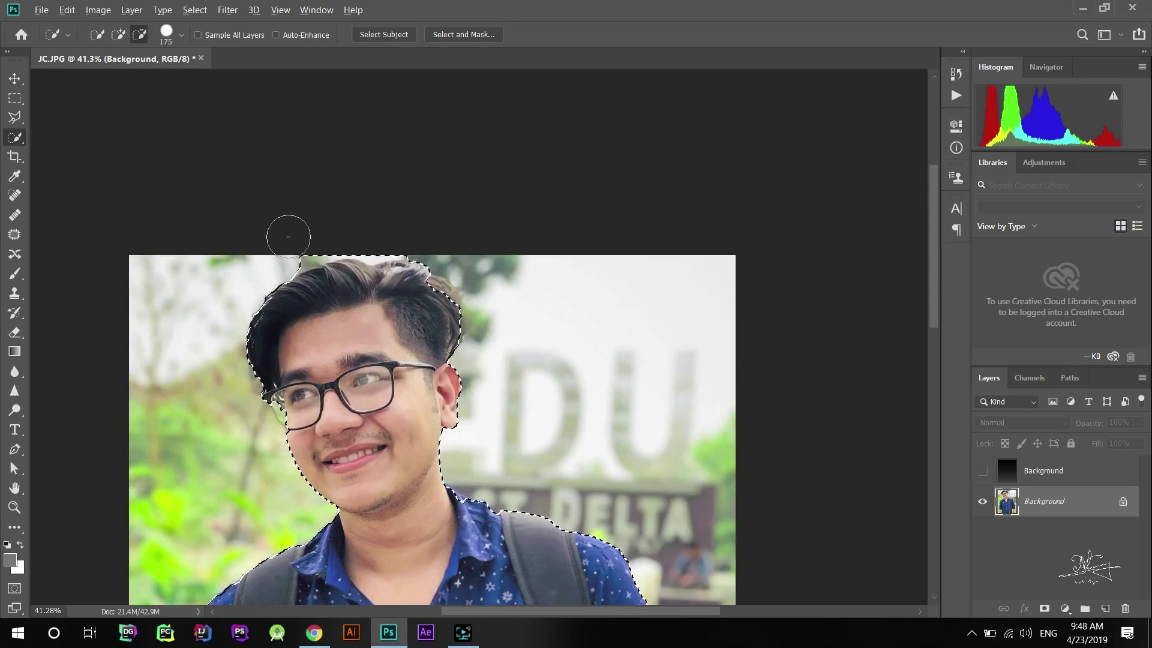
scroll(289, 236, "up", 3)
key("bracketleft")
key("bracketleft")
key("bracketleft")
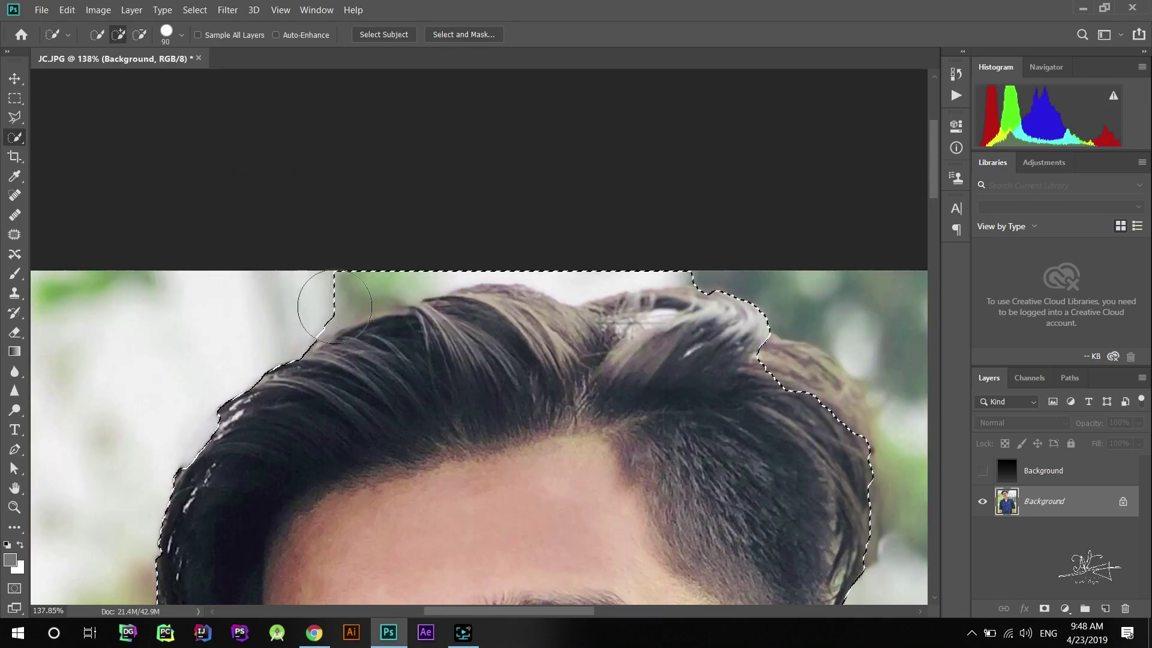
mouse_move(297, 306)
left_mouse_down()
mouse_move(331, 280)
mouse_move(546, 255)
mouse_move(794, 379)
mouse_move(783, 387)
mouse_move(828, 423)
left_mouse_up()
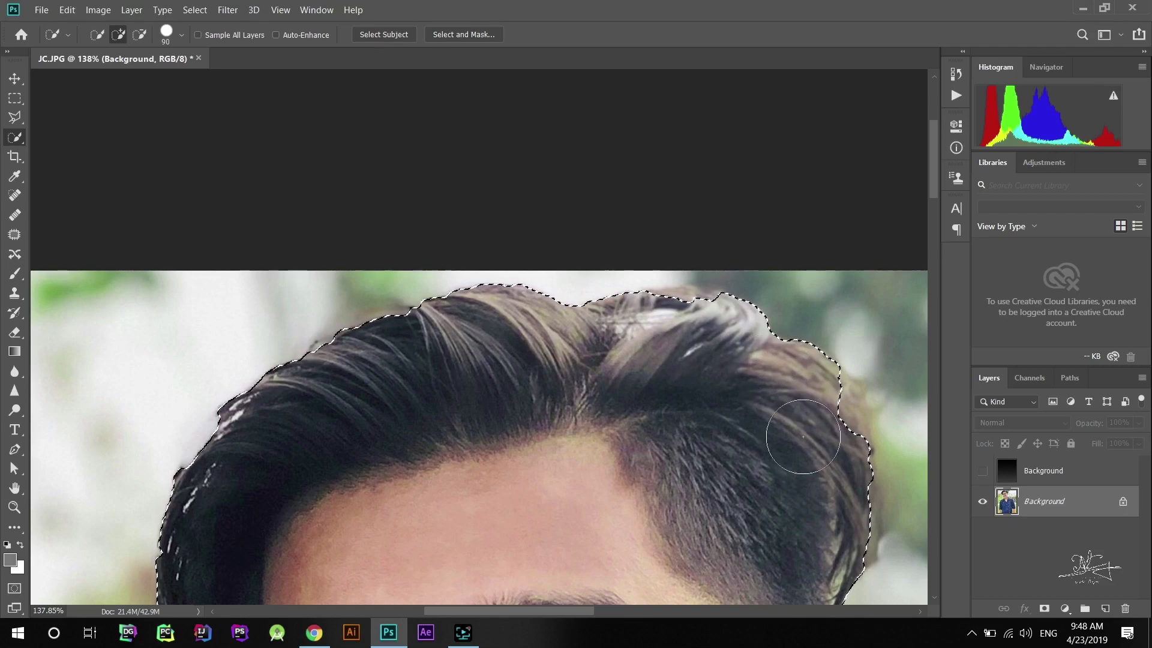
scroll(827, 423, "down", 5)
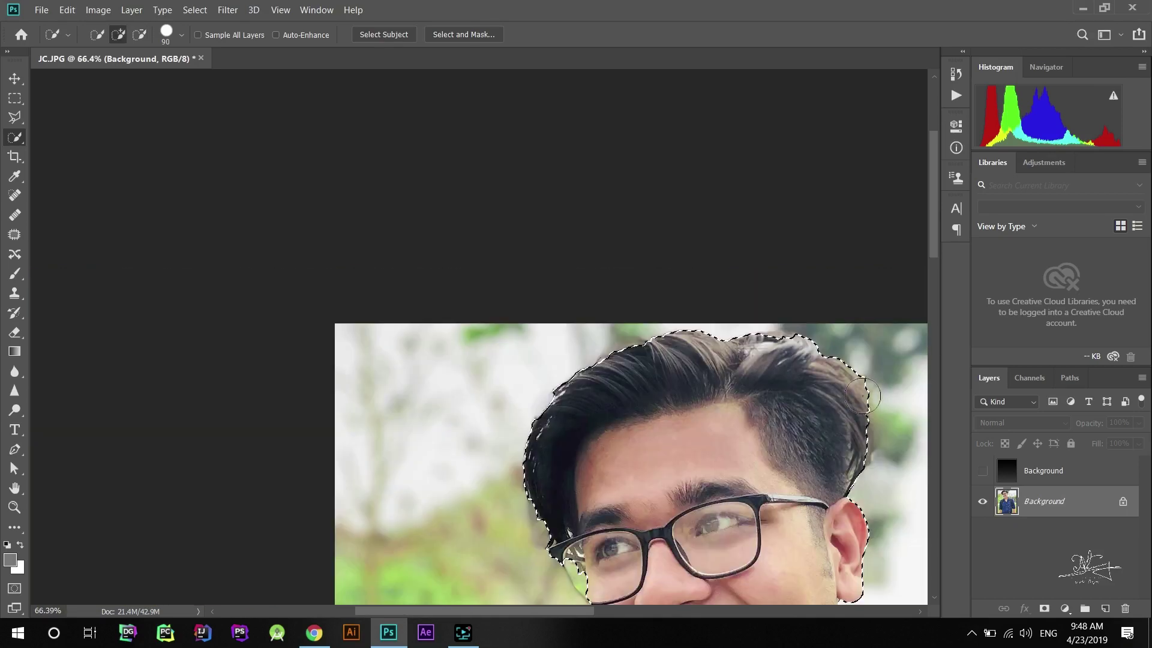
scroll(862, 404, "up", 2)
scroll(672, 444, "up", 2)
scroll(682, 437, "up", 3)
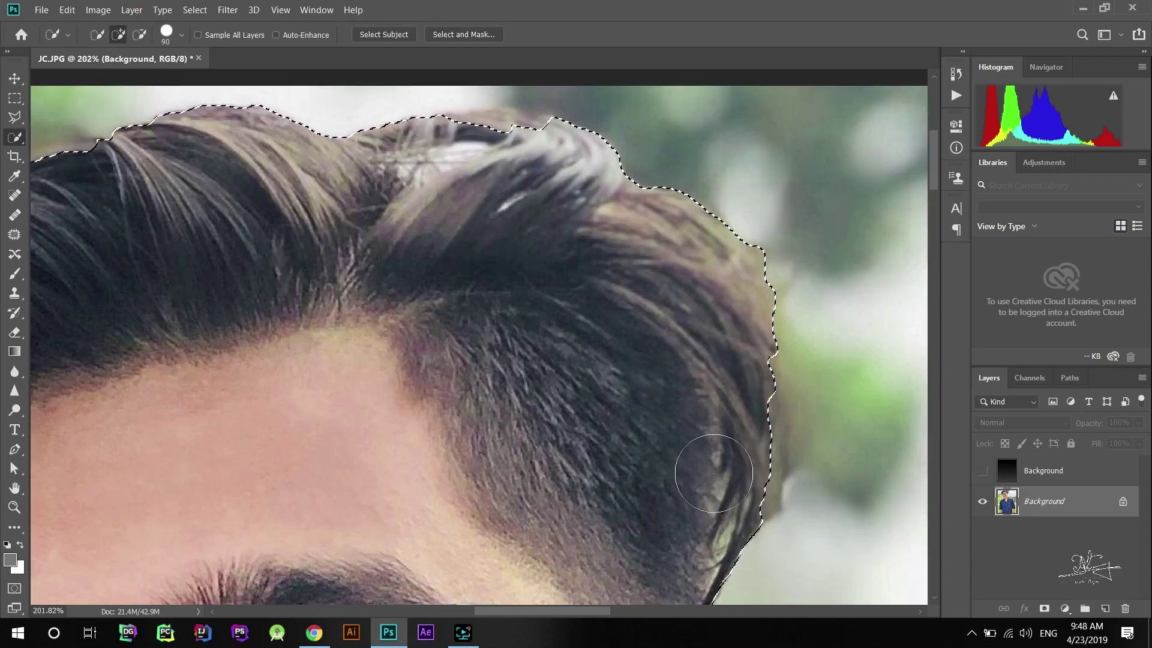
scroll(708, 464, "down", 3)
scroll(710, 456, "right", 2)
scroll(710, 456, "down", 2)
scroll(600, 360, "down", 2)
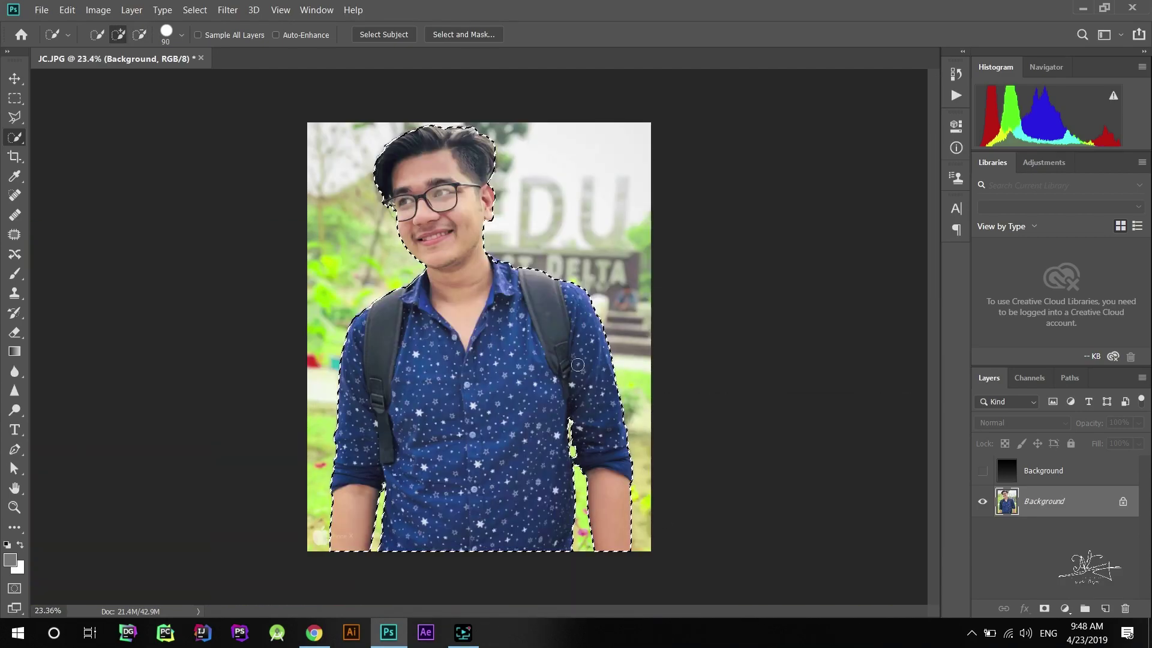
scroll(492, 240, "up", 3)
scroll(480, 220, "up", 1)
left_click_drag(480, 219, 480, 206)
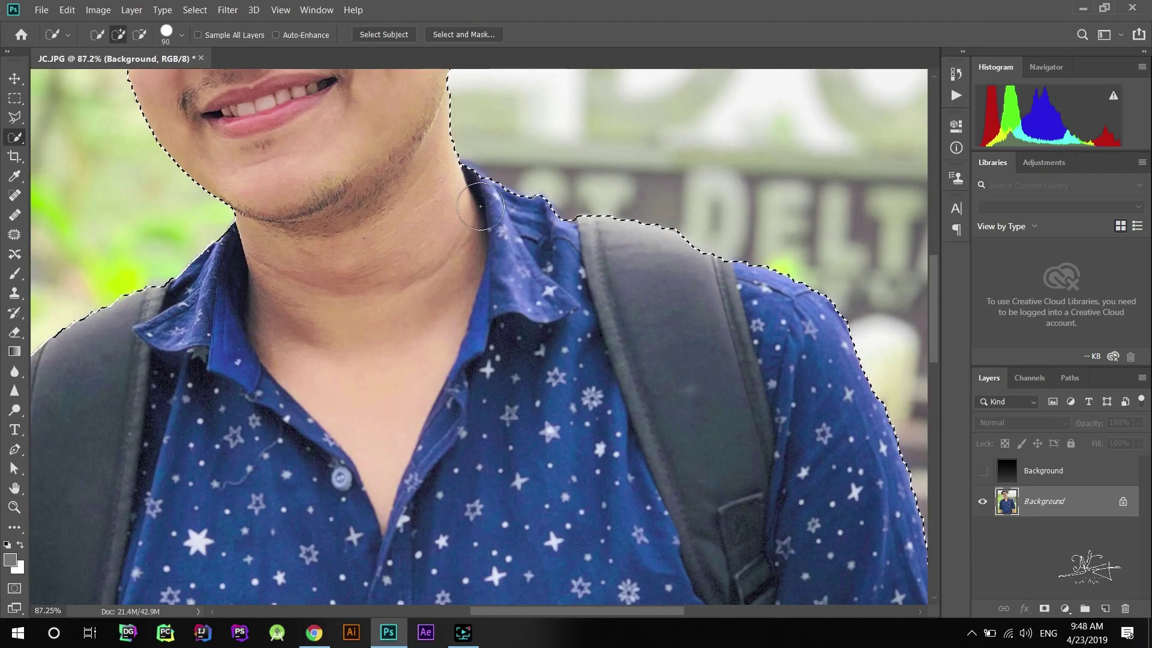
scroll(474, 226, "down", 1)
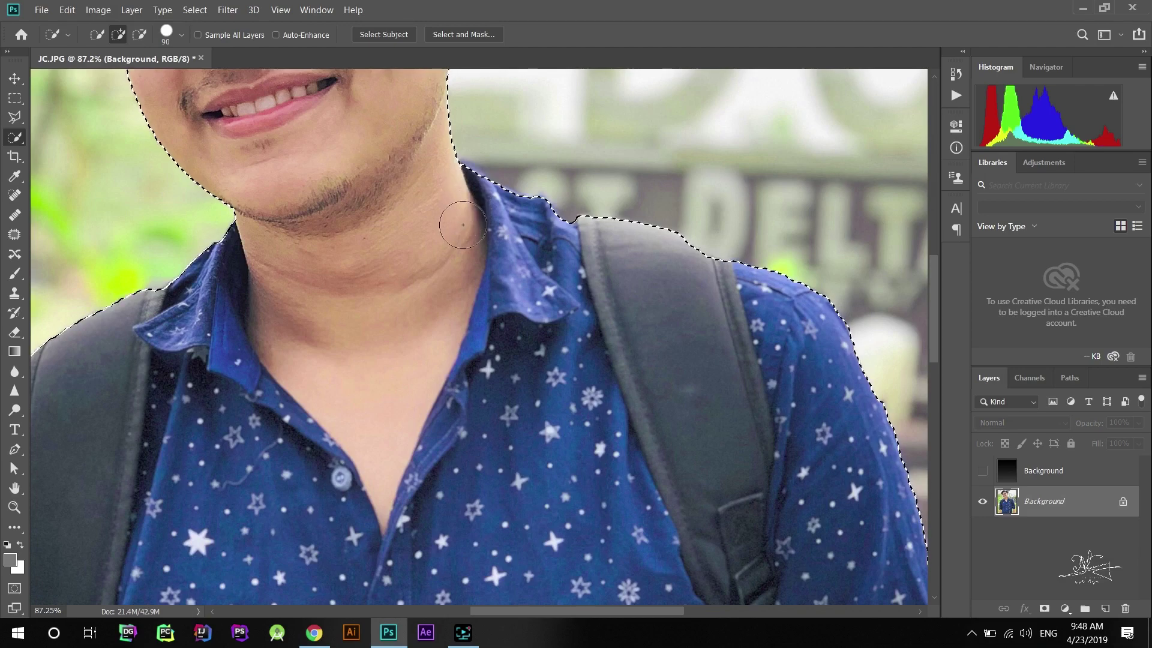
scroll(462, 226, "down", 1)
scroll(463, 226, "down", 2)
scroll(486, 258, "down", 1)
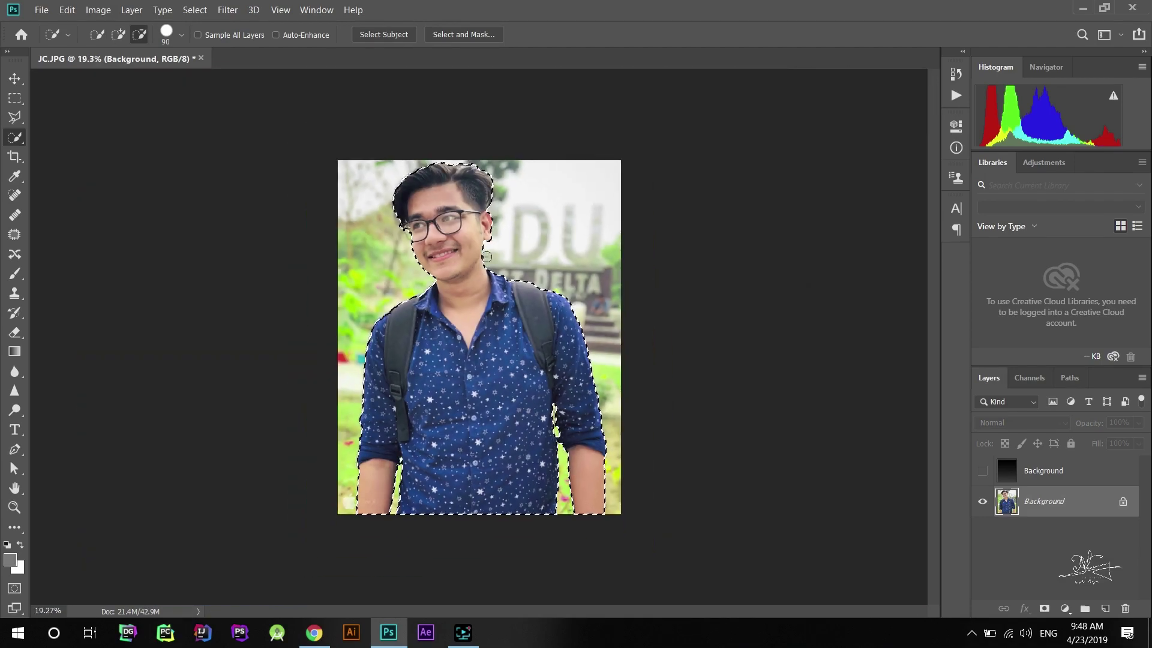
scroll(489, 262, "up", 1)
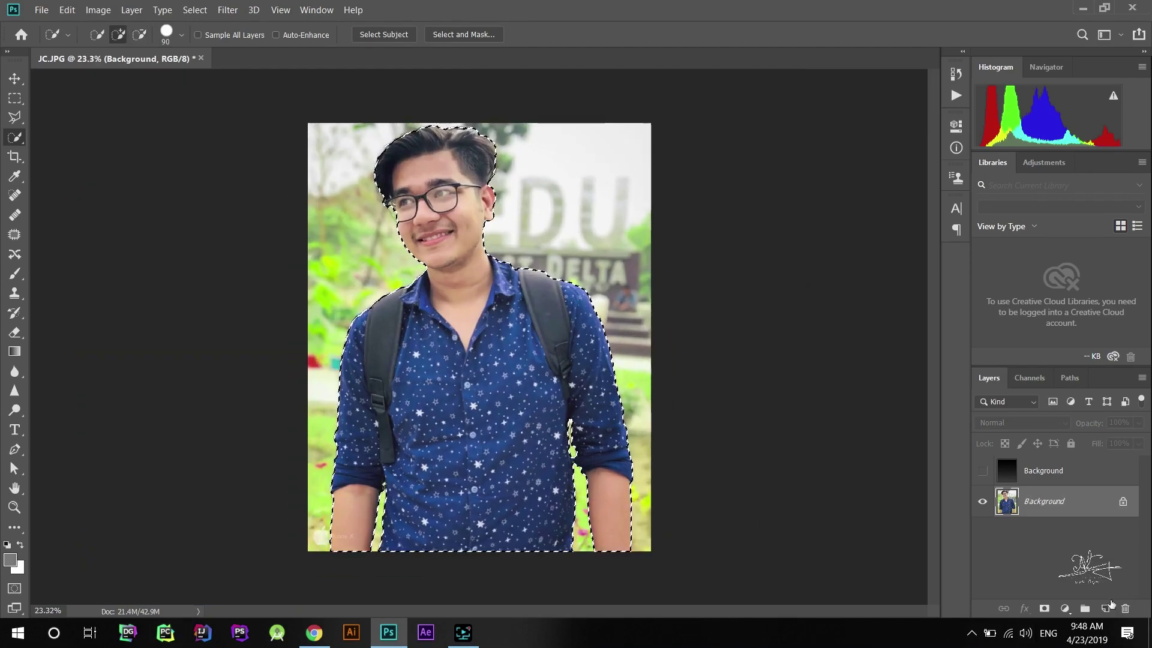
Step: Add a new empty layer with the visible gradient layer placed beneath it
left_click(1106, 609)
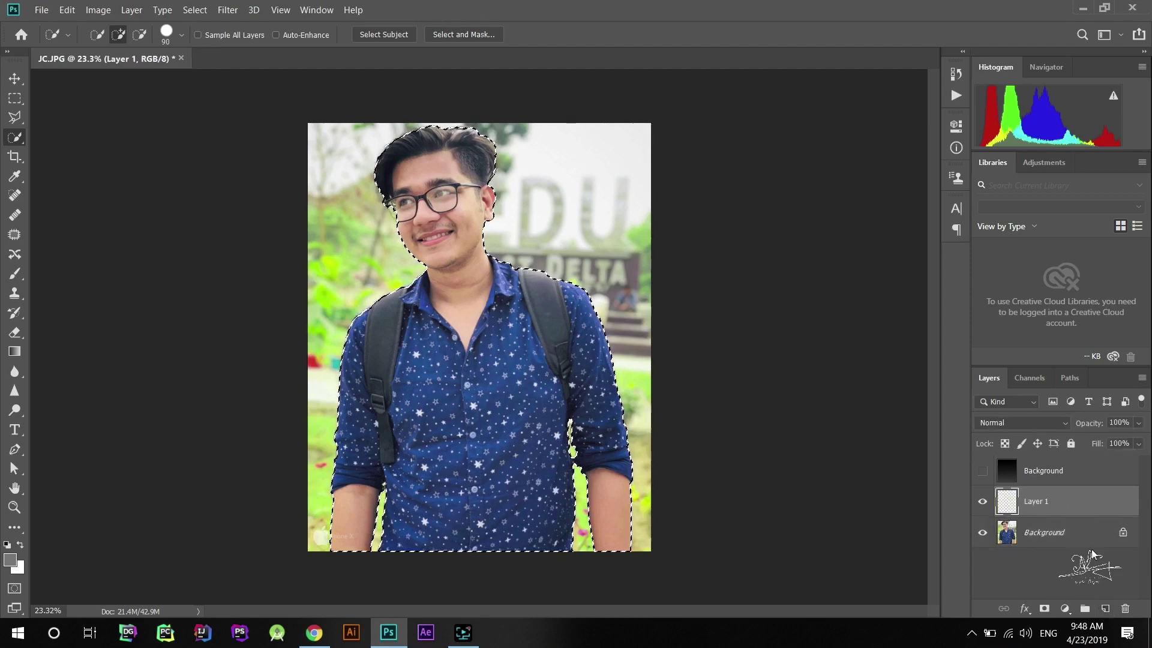
mouse_move(1048, 512)
left_mouse_down()
mouse_move(1042, 474)
mouse_move(1057, 465)
left_mouse_up()
left_click(983, 502)
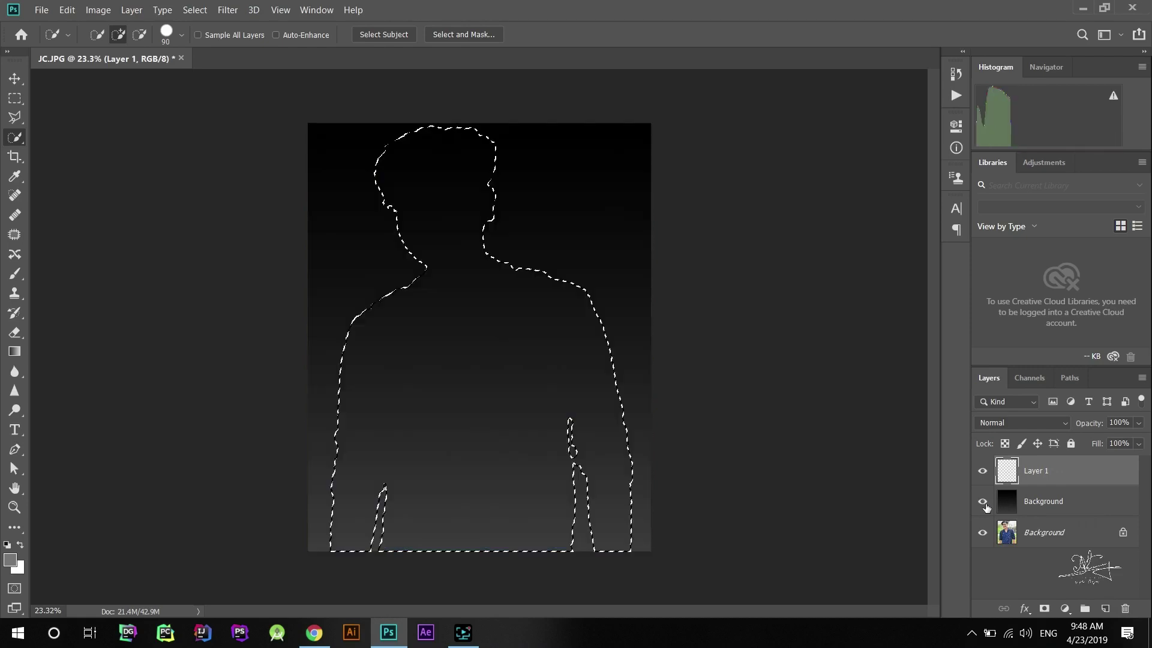
Step: Brush the selected silhouette in gray #797979, then deselect
left_click(20, 281)
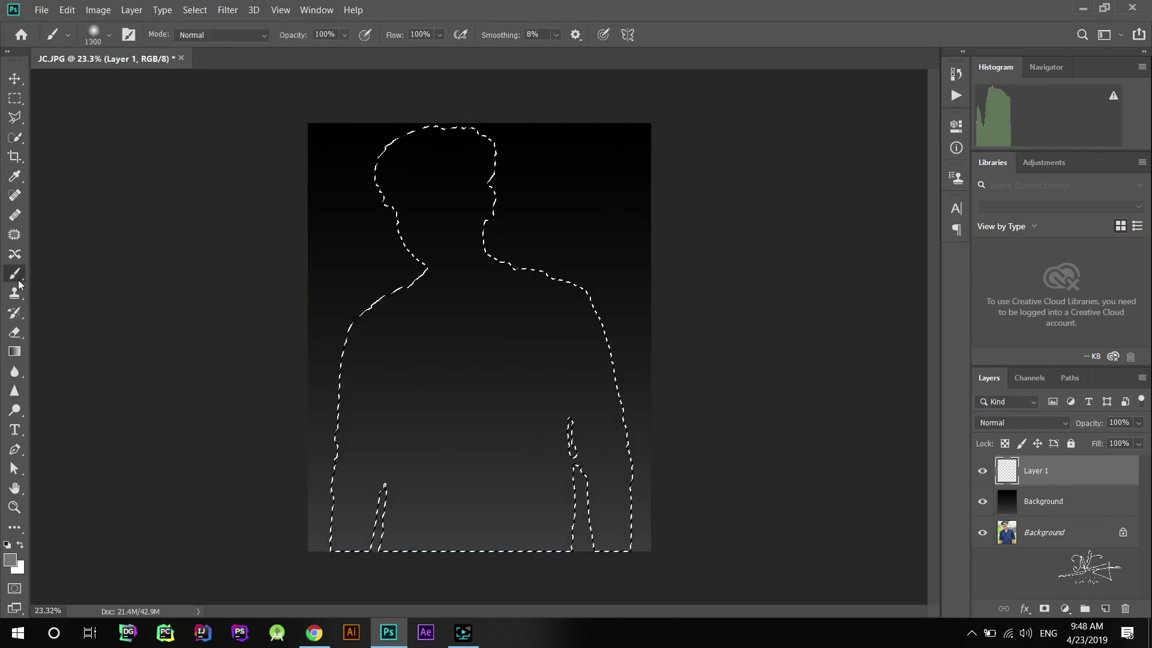
left_click(14, 558)
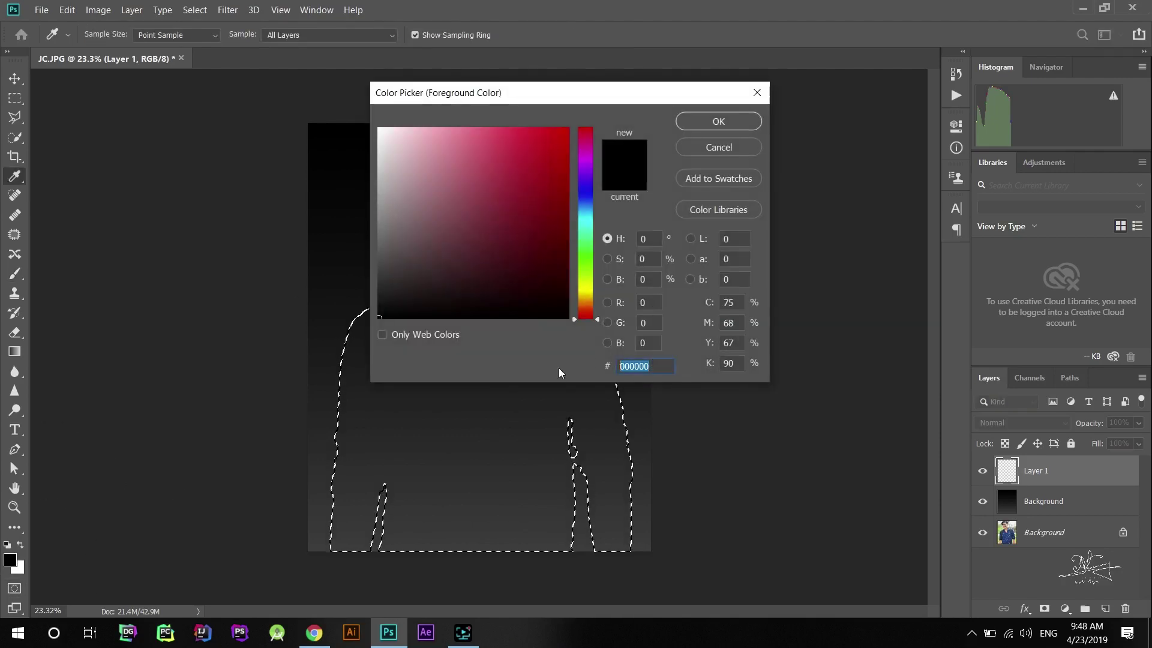
type("797979")
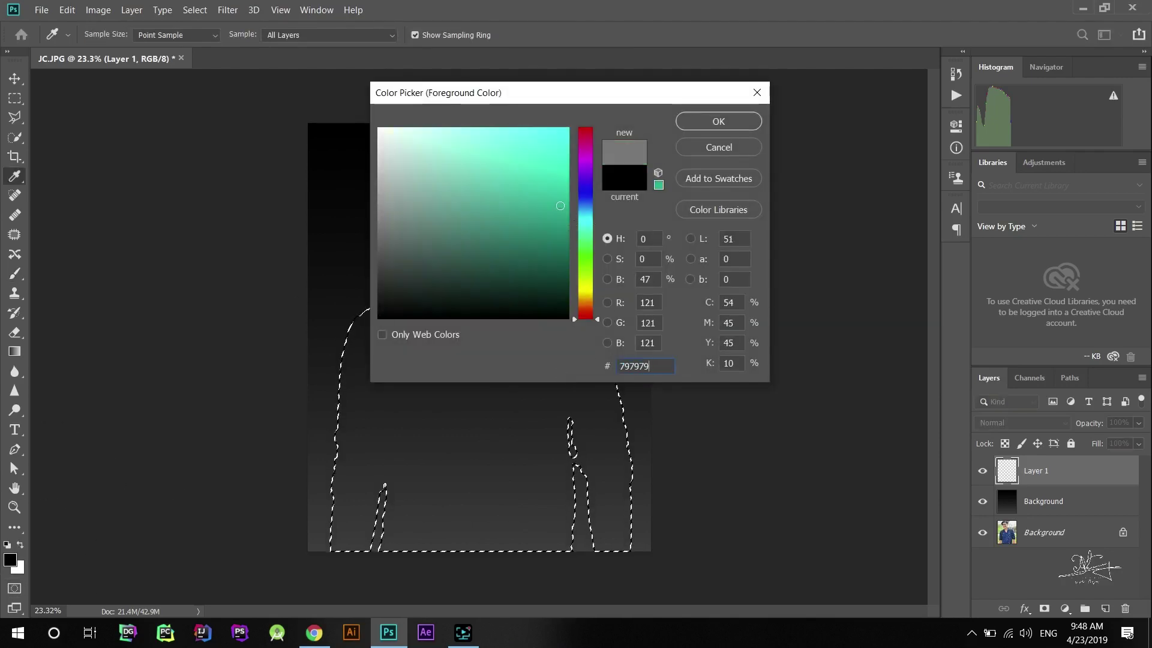
left_click(701, 124)
mouse_move(631, 157)
left_mouse_down()
mouse_move(134, 180)
mouse_move(358, 290)
mouse_move(794, 306)
mouse_move(638, 339)
left_mouse_up()
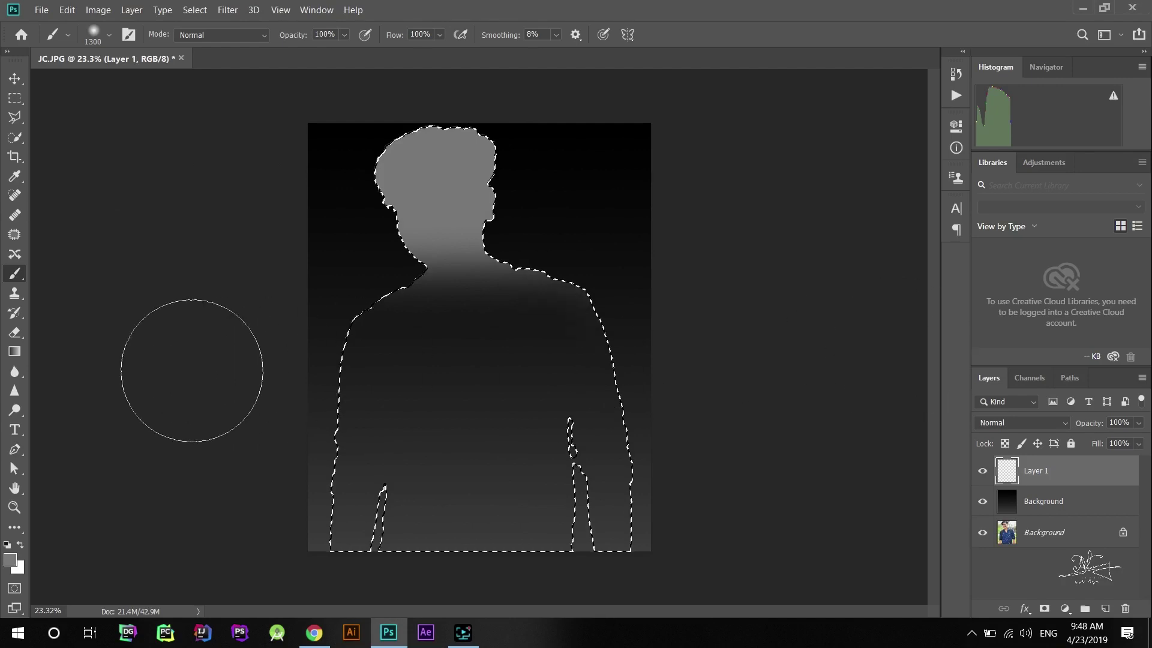
mouse_move(192, 366)
left_mouse_down()
mouse_move(372, 458)
mouse_move(730, 468)
mouse_move(683, 518)
mouse_move(205, 501)
mouse_move(707, 489)
mouse_move(732, 468)
left_mouse_up()
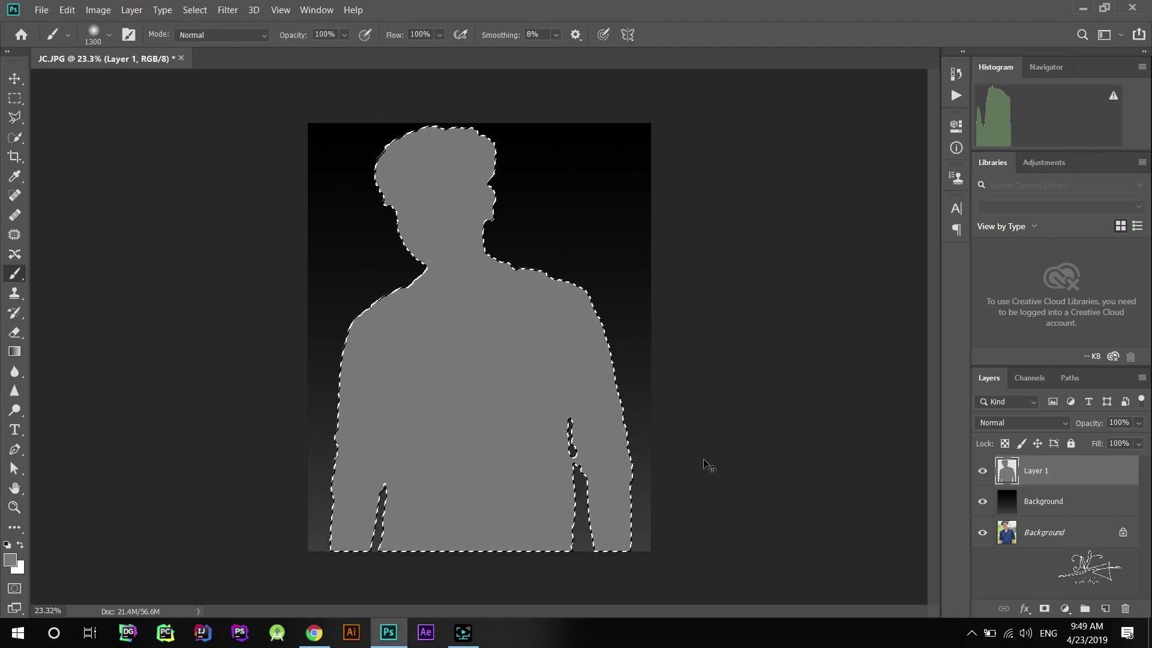
key("ctrl+d")
Step: Save the silhouette as JPEG JC_depth.jpg at quality 12, then minimize Photoshop
left_click(15, 79)
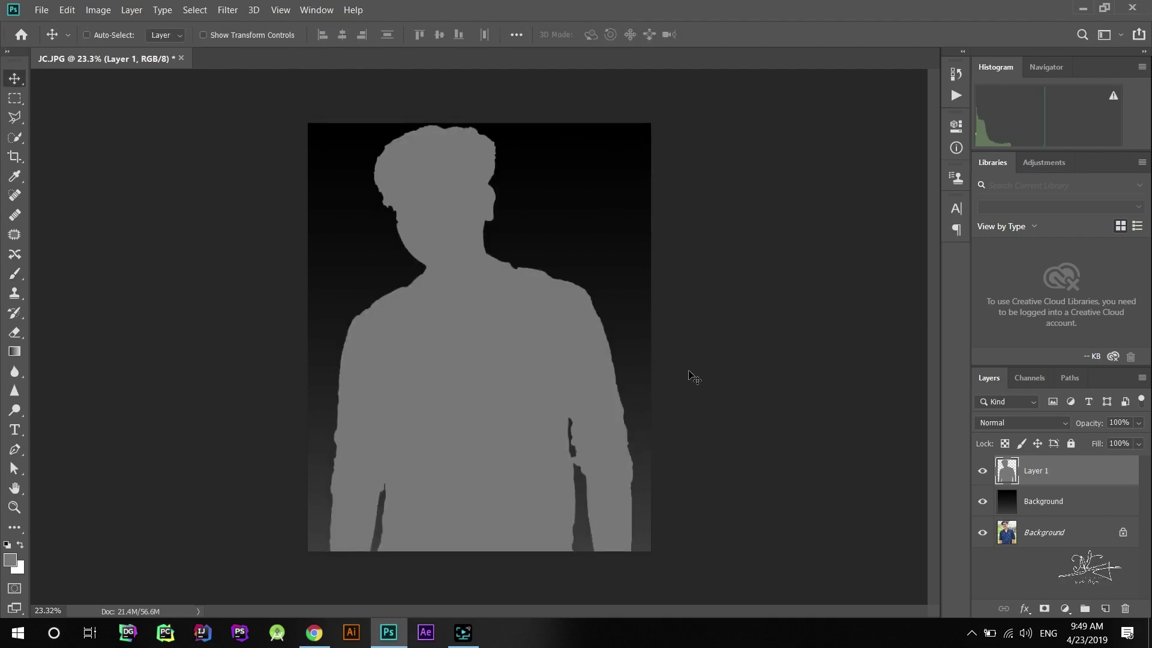
key("ctrl+shift+s")
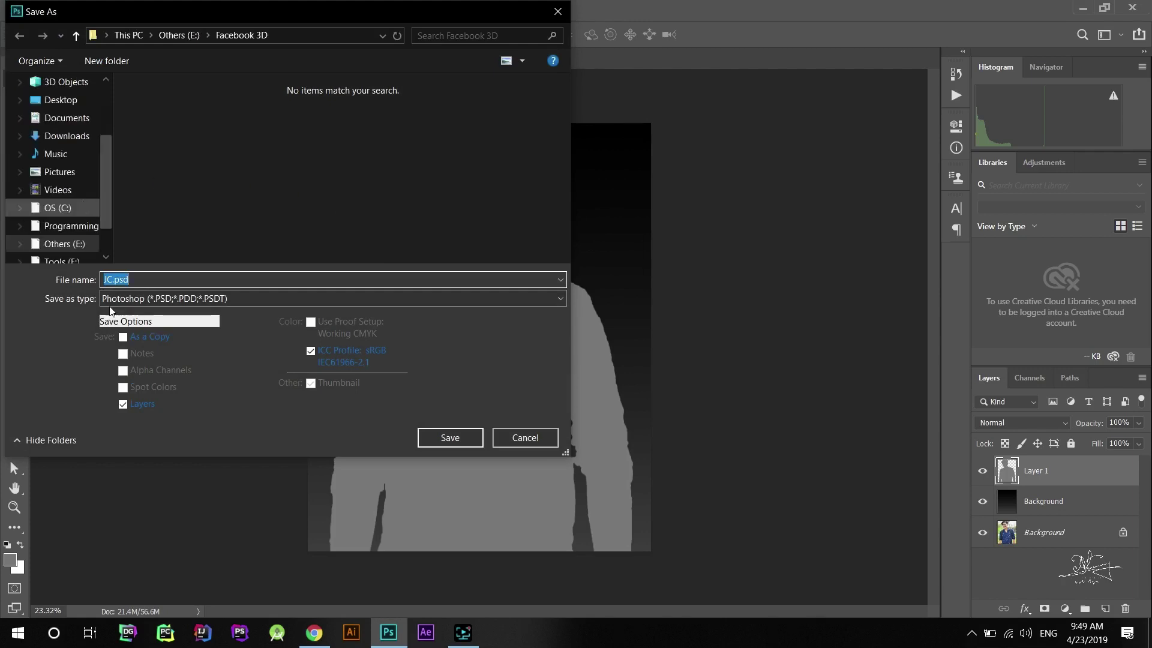
left_click(213, 298)
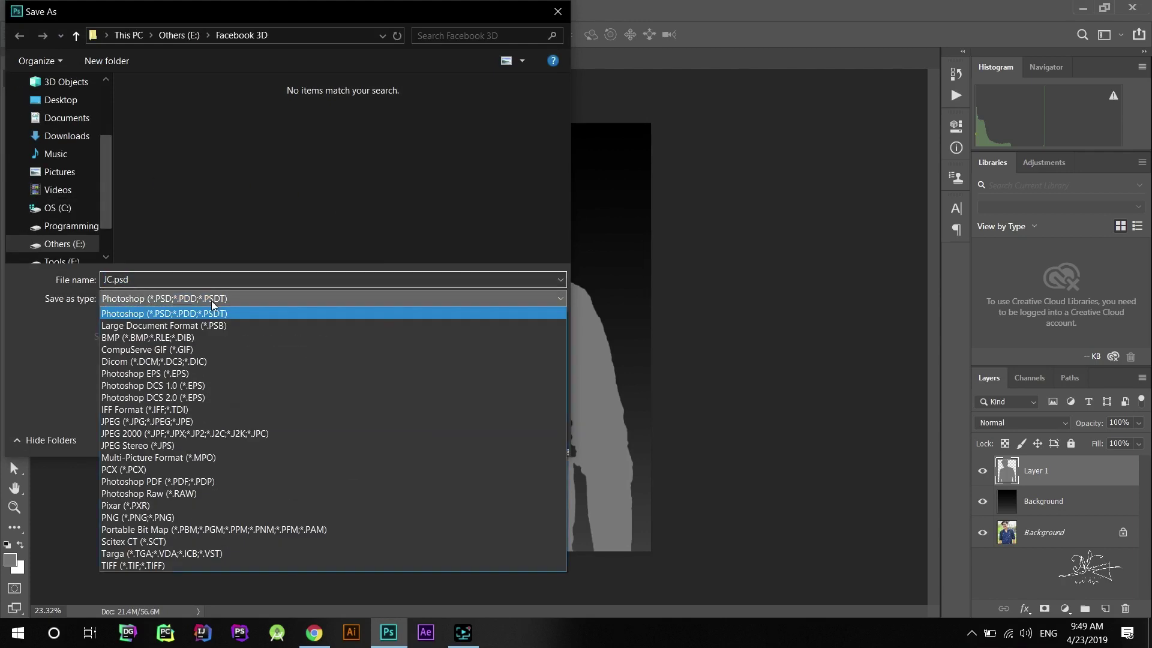
left_click(198, 421)
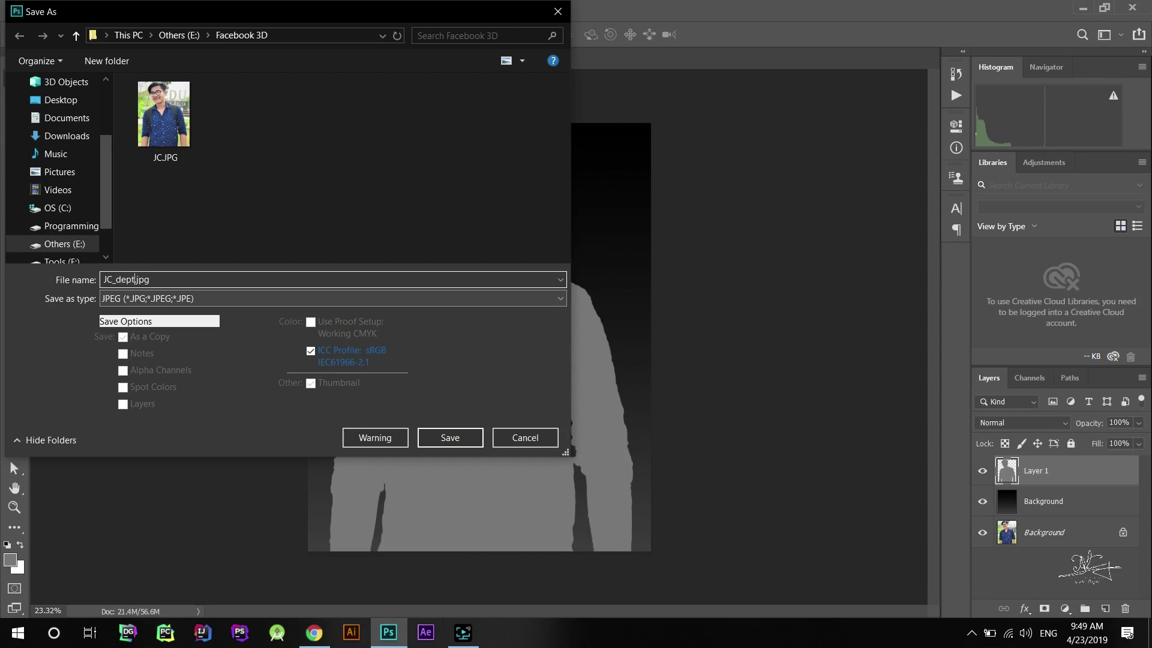
key("Return")
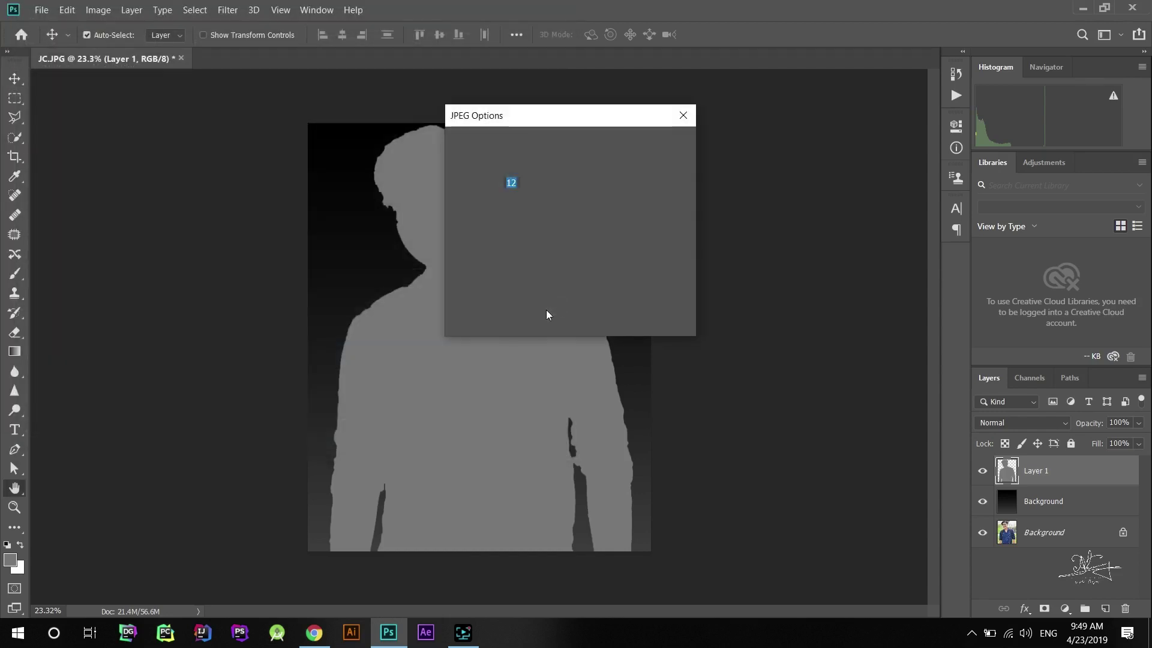
left_click(657, 146)
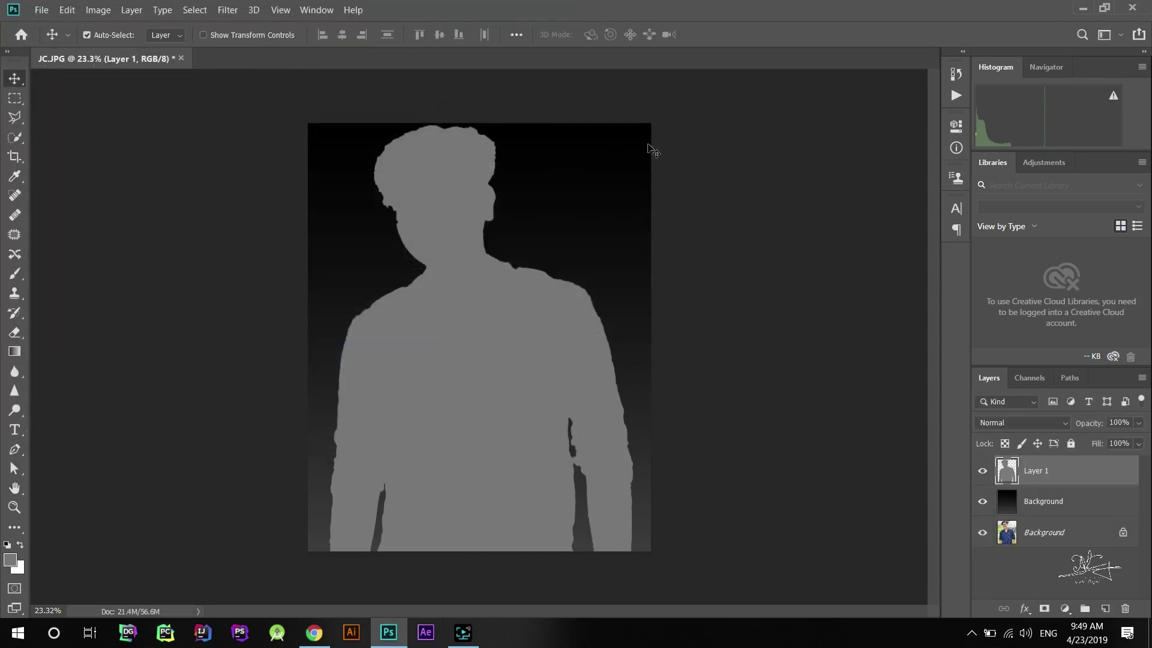
left_click(1083, 8)
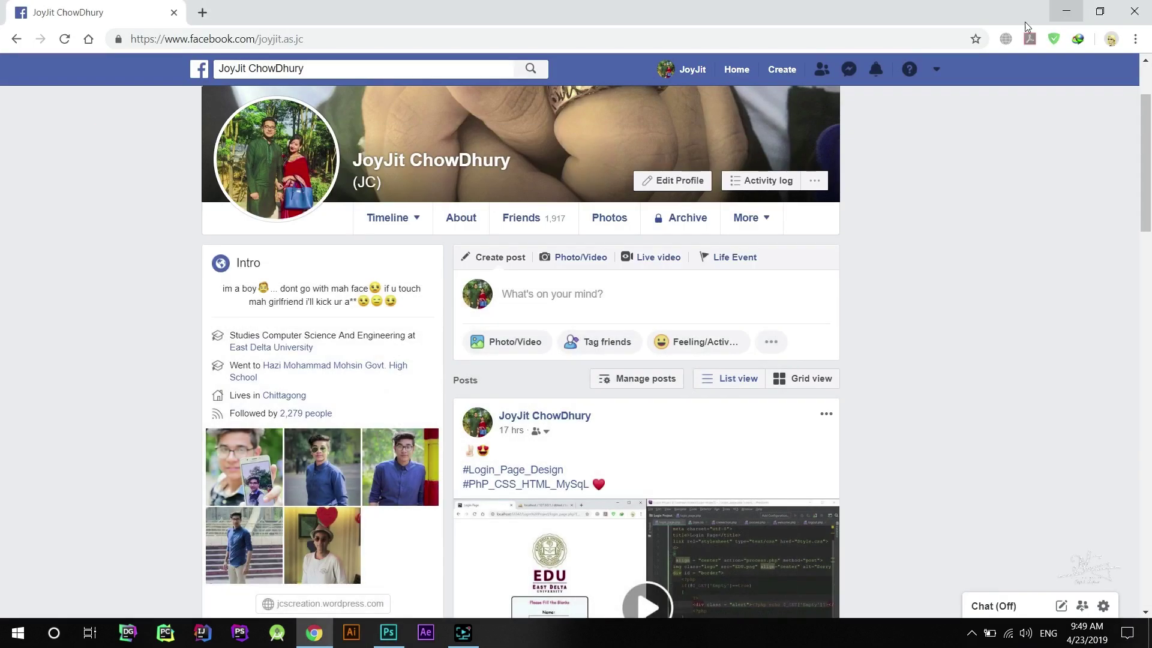
Step: Add JC.JPG and JC_depth.jpg from the Facebook 3D folder to a new post
left_click(513, 340)
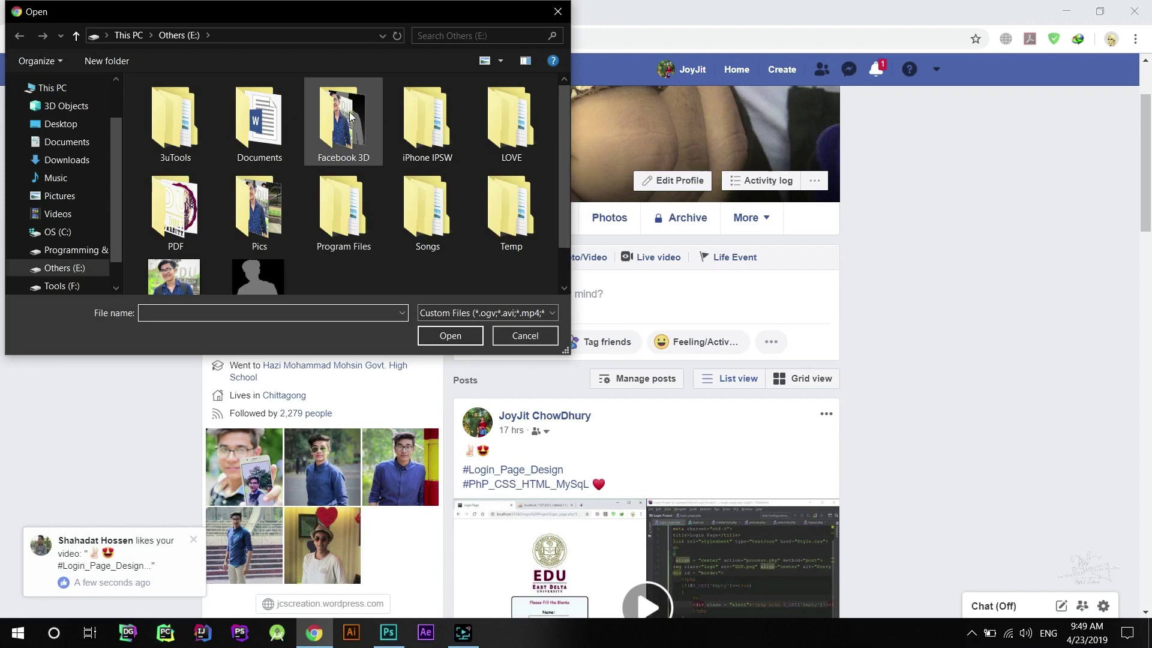
double_click(352, 117)
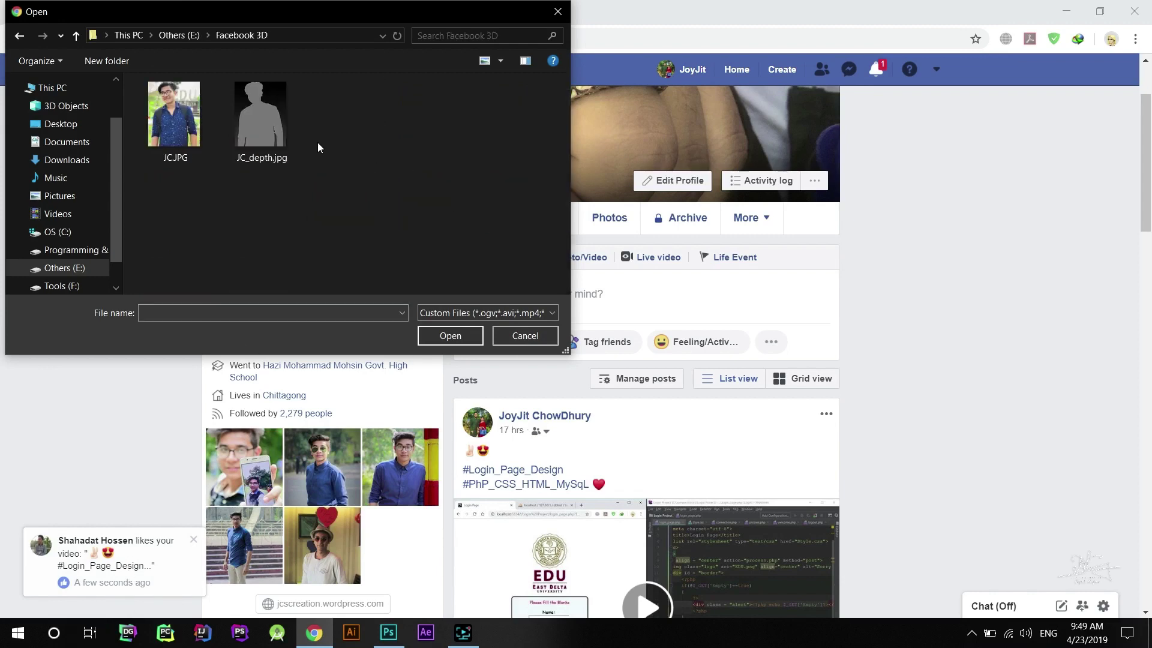
left_click_drag(348, 110, 156, 137)
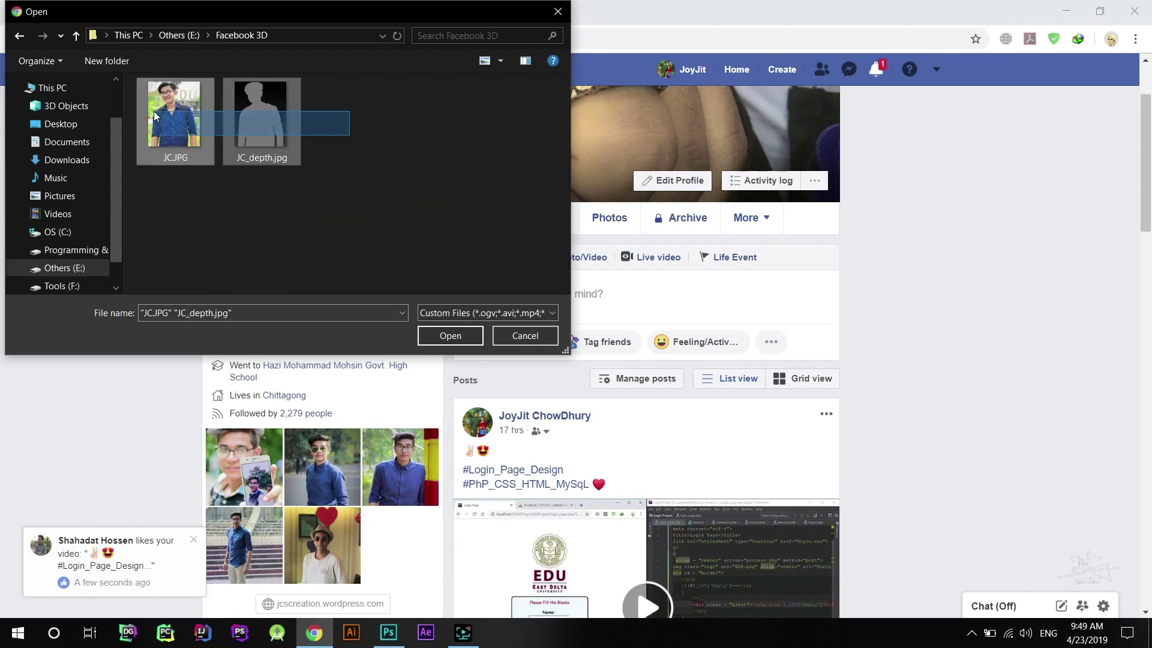
left_click(443, 339)
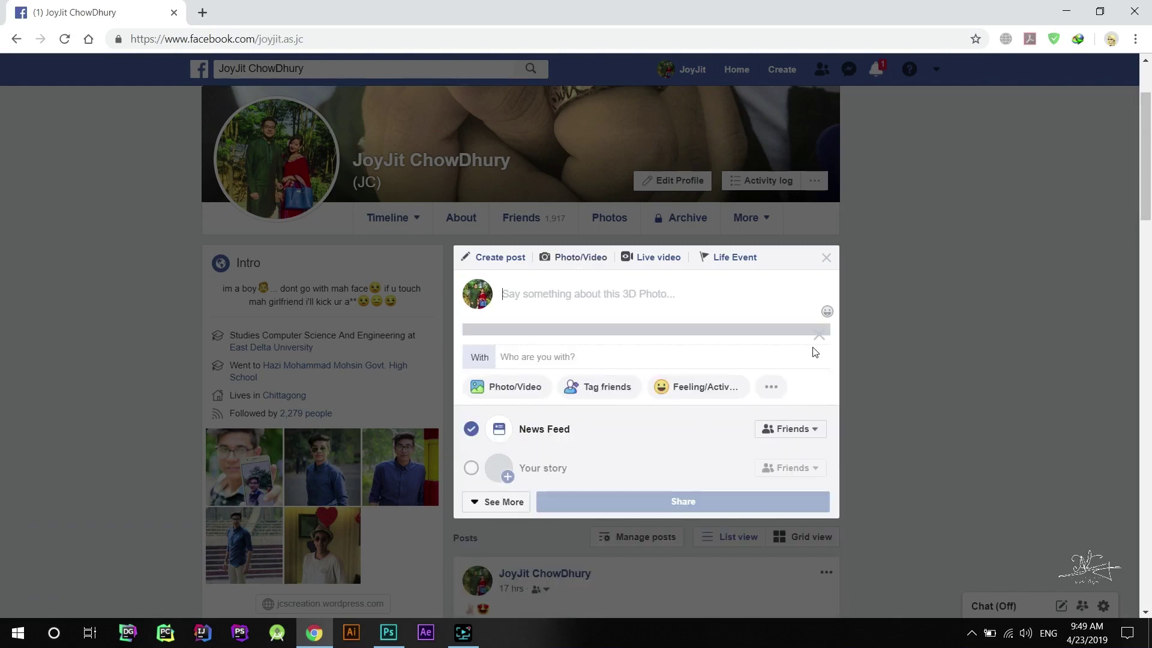
Step: Scroll through the Create post dialog to review the processed 3D photo preview
scroll(1090, 249, "down", 2)
scroll(1089, 245, "down", 2)
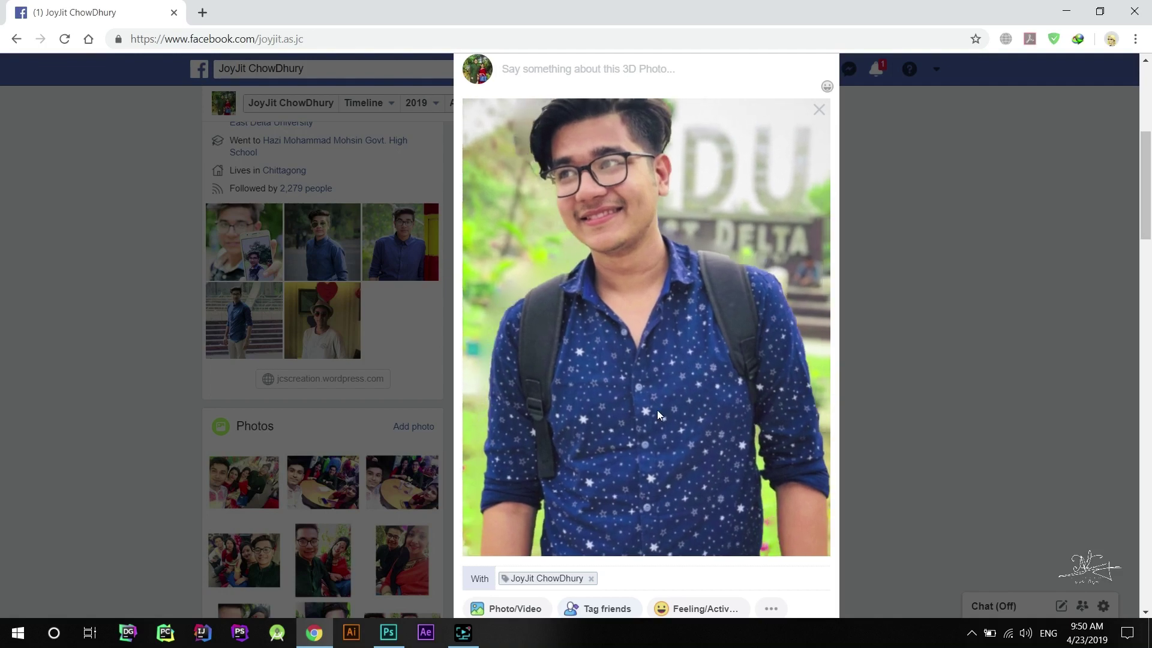
scroll(619, 398, "down", 5)
scroll(675, 411, "up", 5)
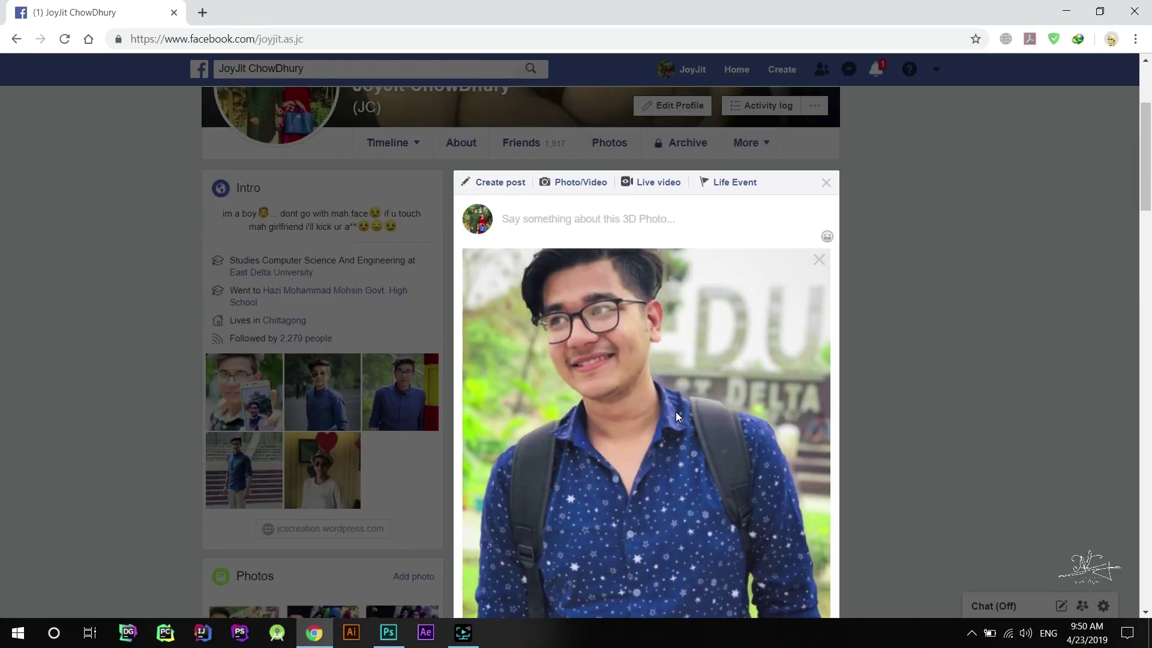